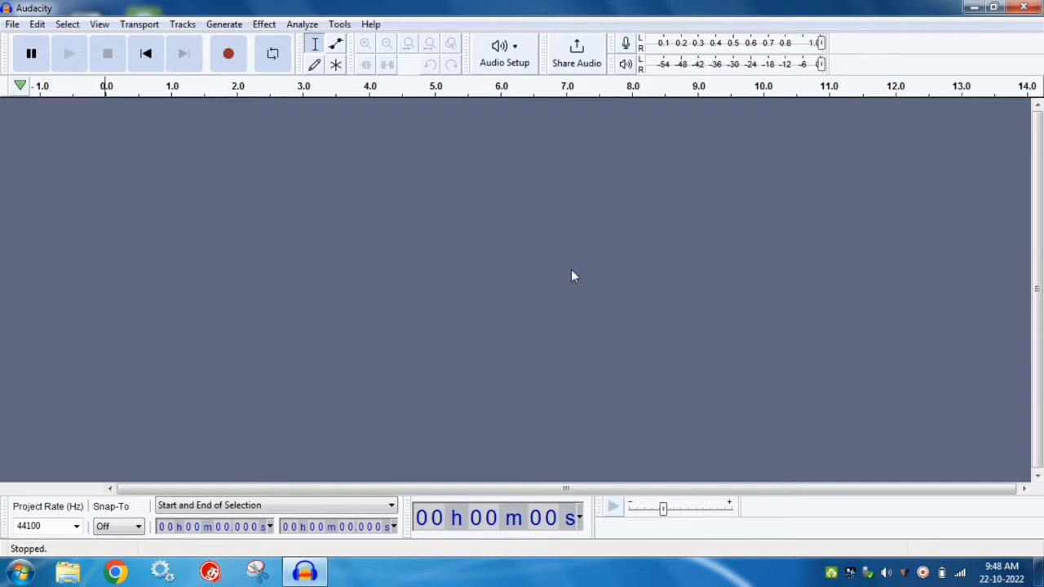
- Open torrent.mp4 from the Downloads folder for audio editing
click(12, 24)
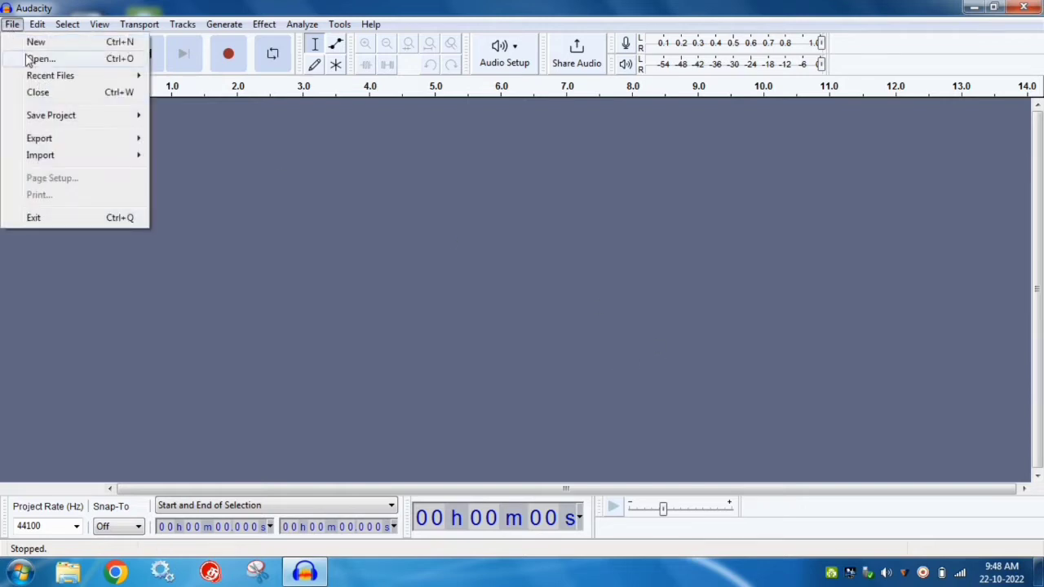
click(75, 60)
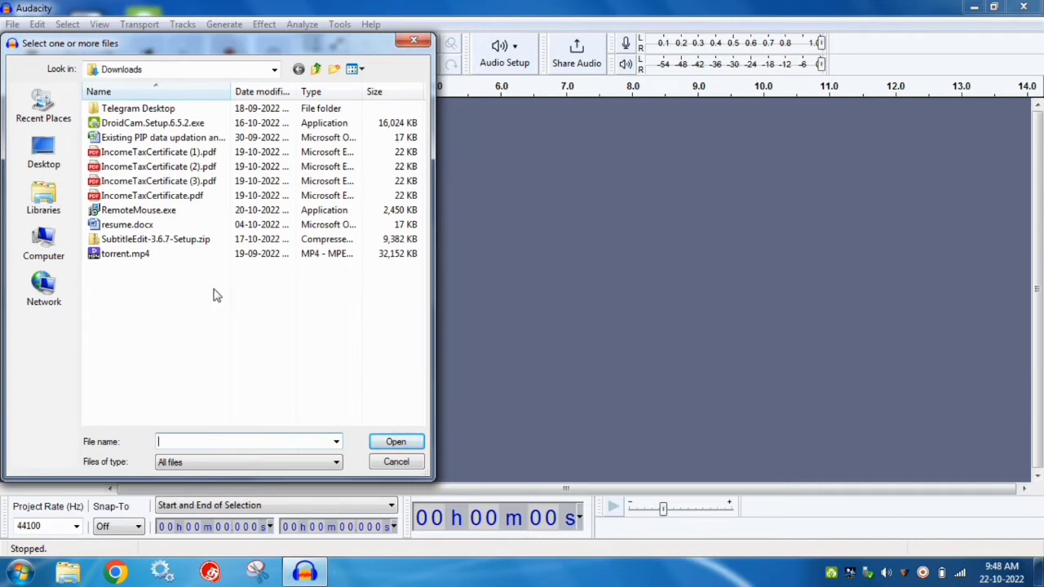
click(120, 256)
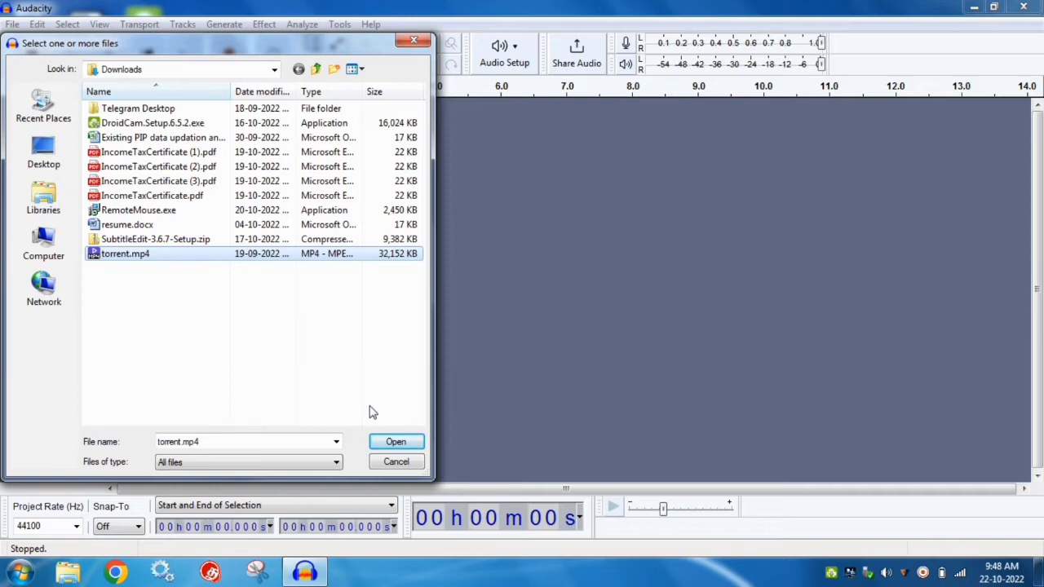
click(382, 442)
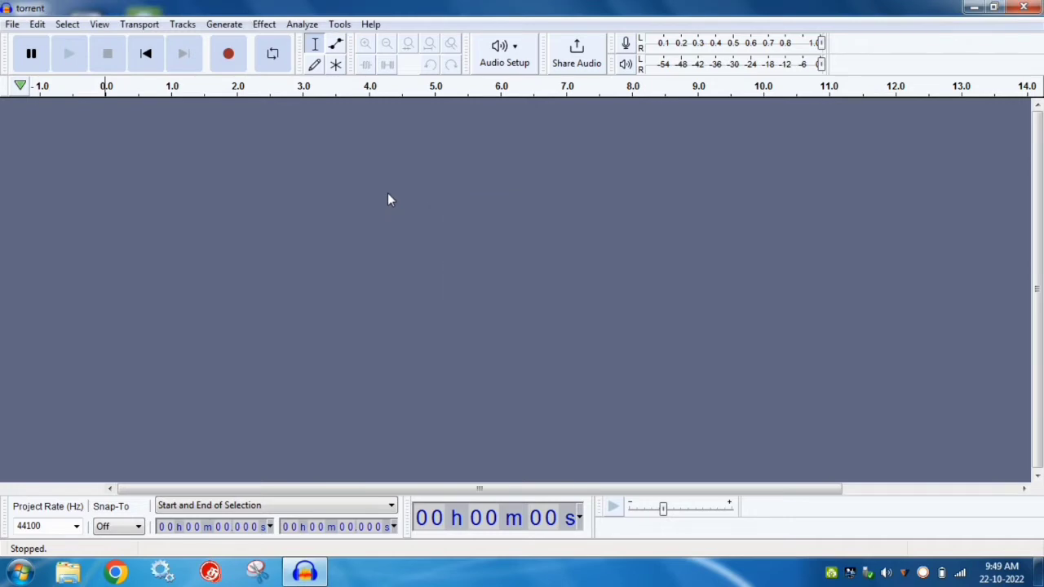
- View the program's version and credits information, and close it again
click(370, 24)
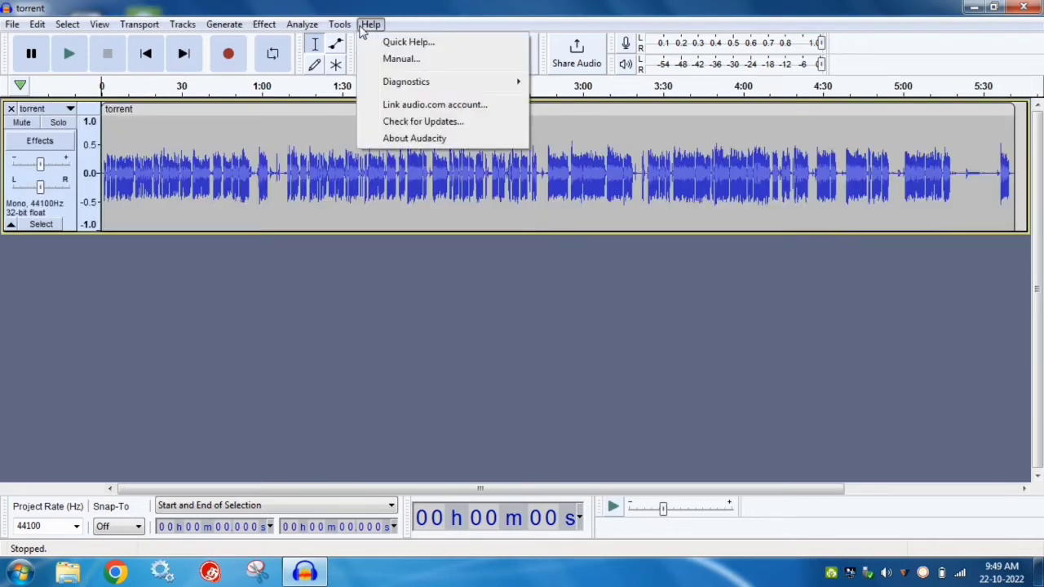
click(412, 138)
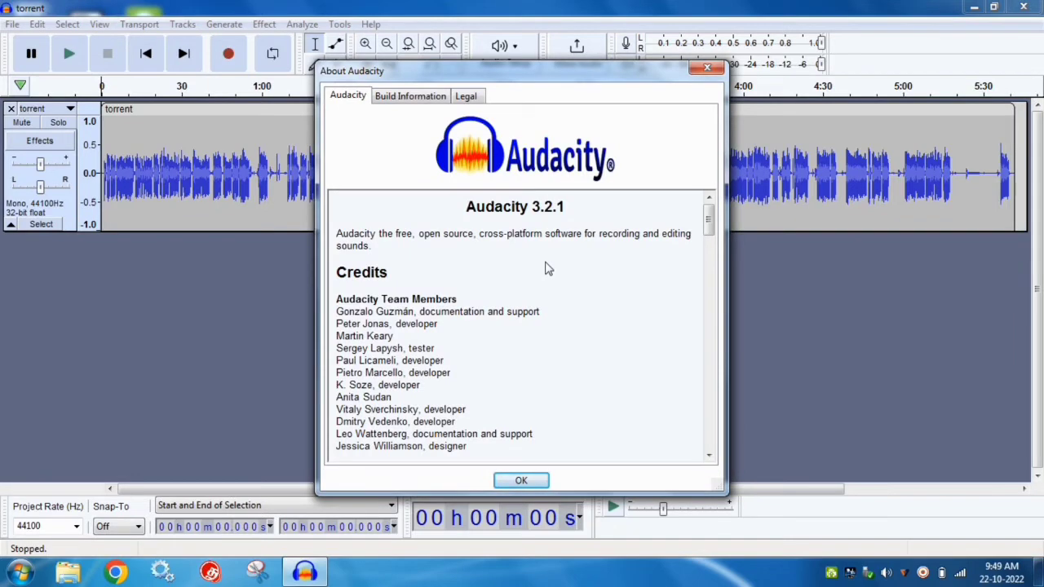
click(706, 67)
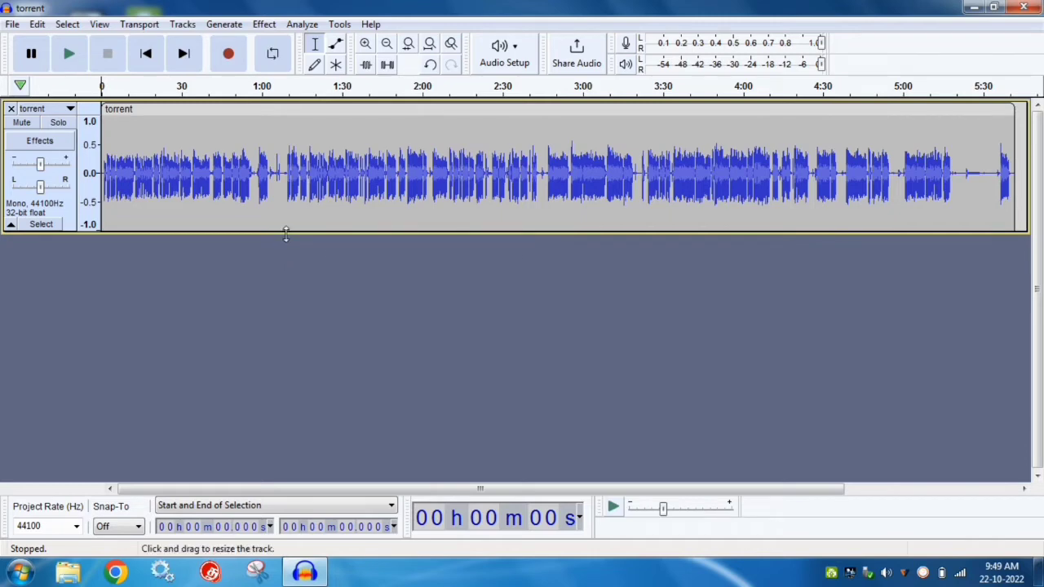
- Enlarge the torrent track's height and select the entire track
drag(285, 234, 283, 280)
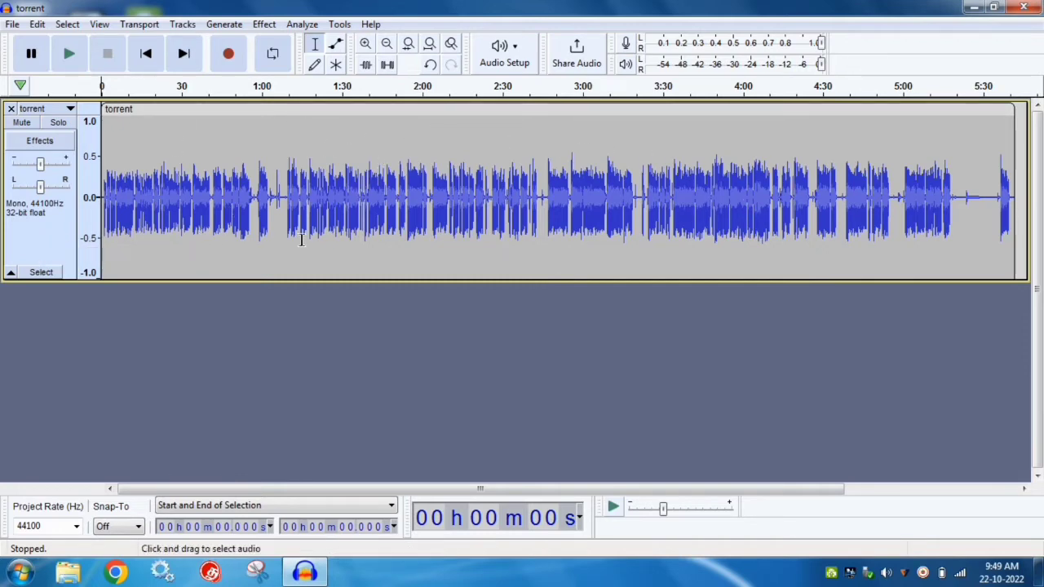
click(31, 237)
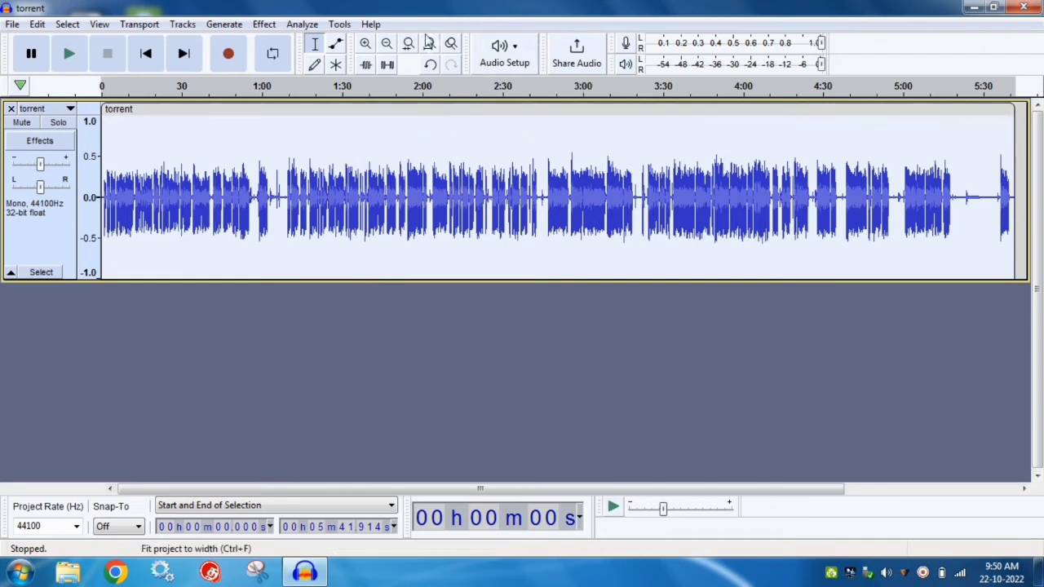
- Examine the torrent track's waveform in close-up at several points along the timeline for quiet stretches between the speech
click(365, 47)
click(365, 47)
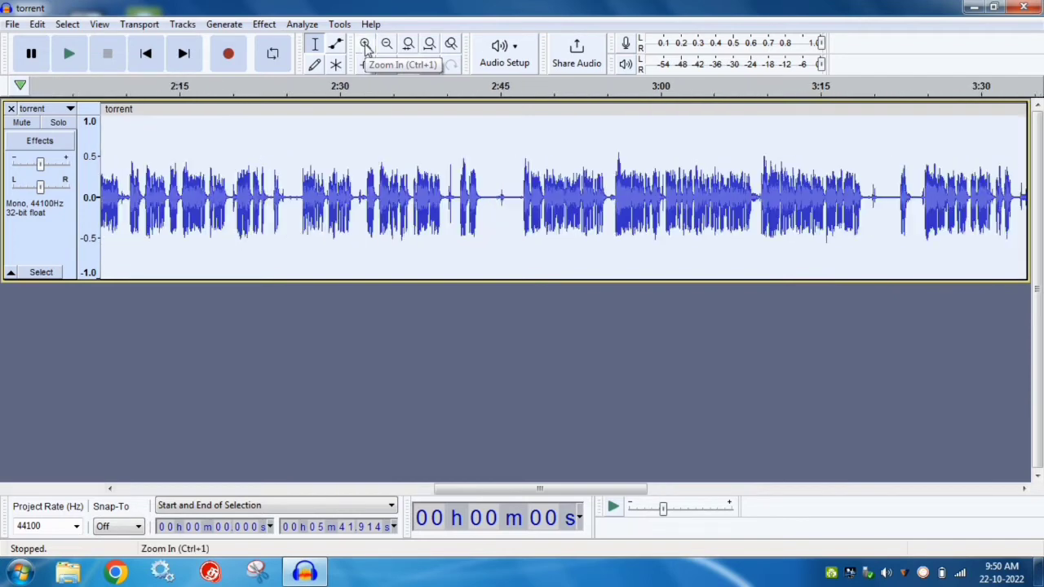
click(366, 47)
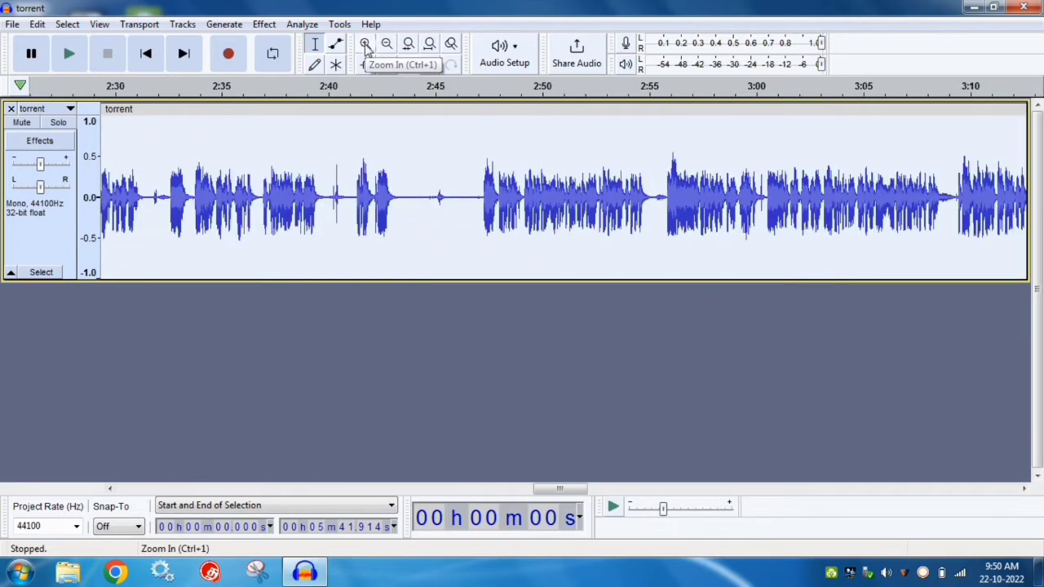
click(365, 46)
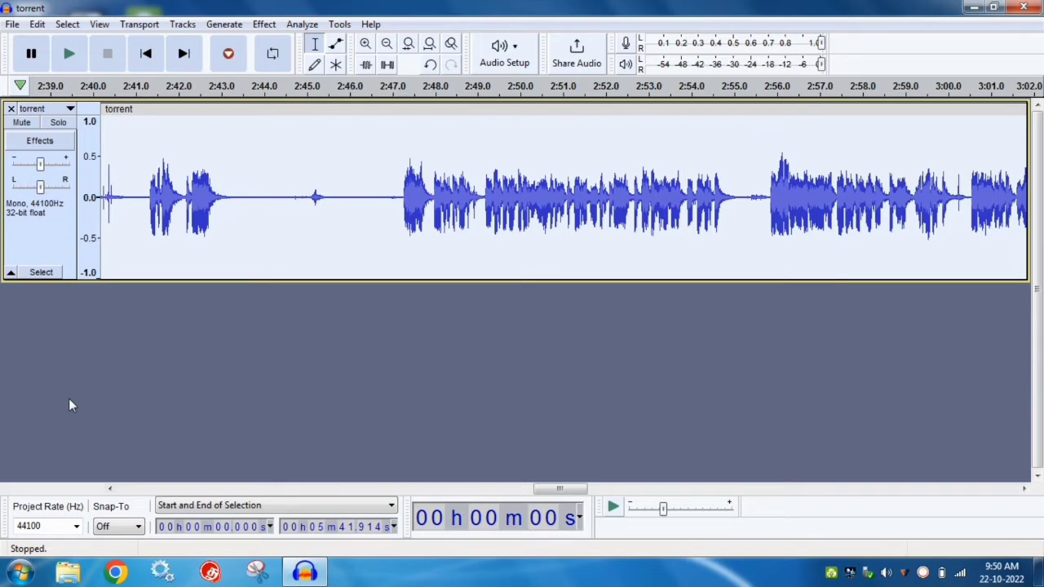
scroll(69, 397, right, 4)
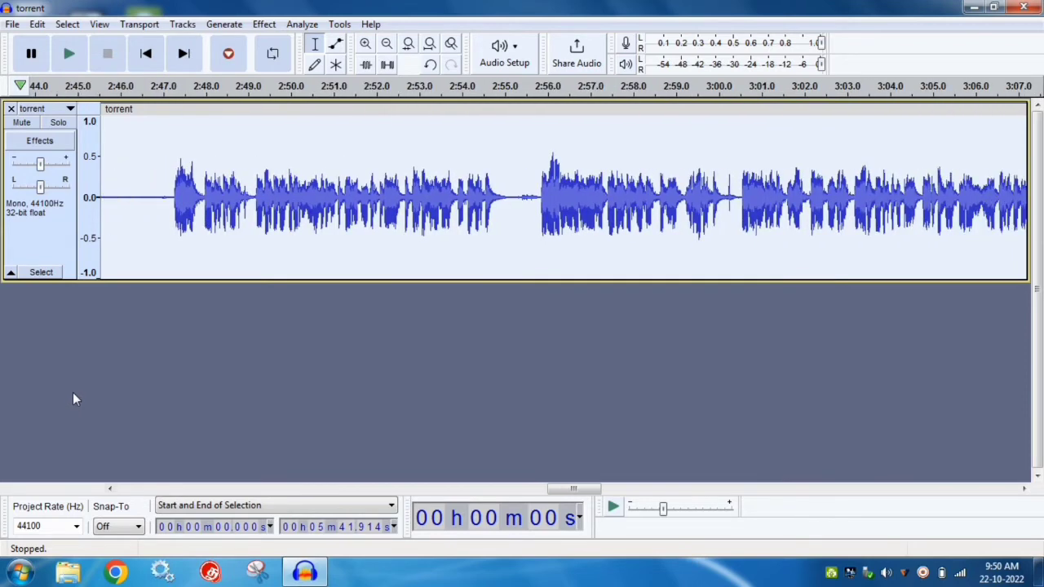
scroll(73, 398, right, 2)
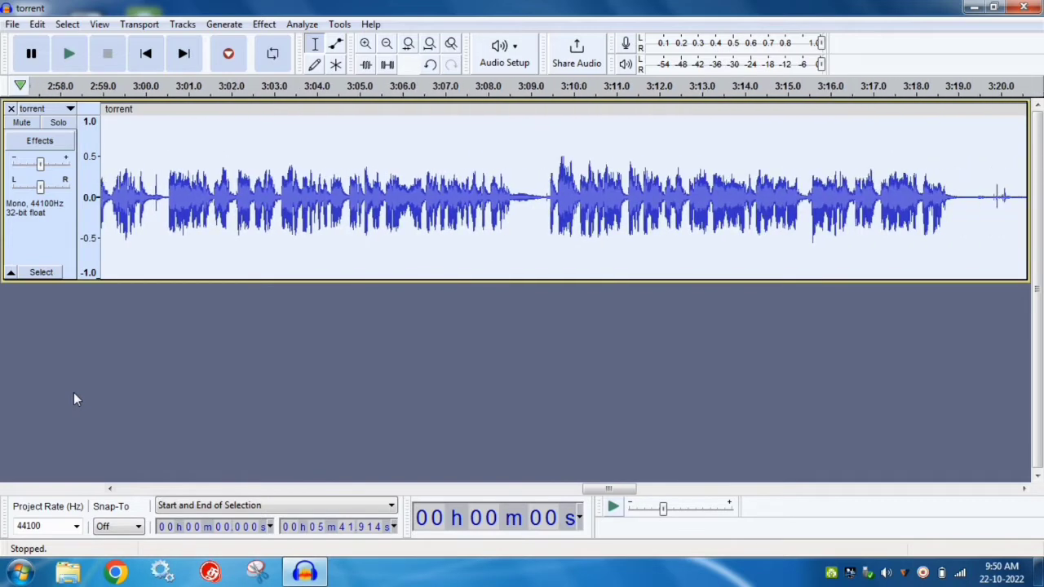
scroll(74, 398, left, 6)
scroll(74, 399, right, 9)
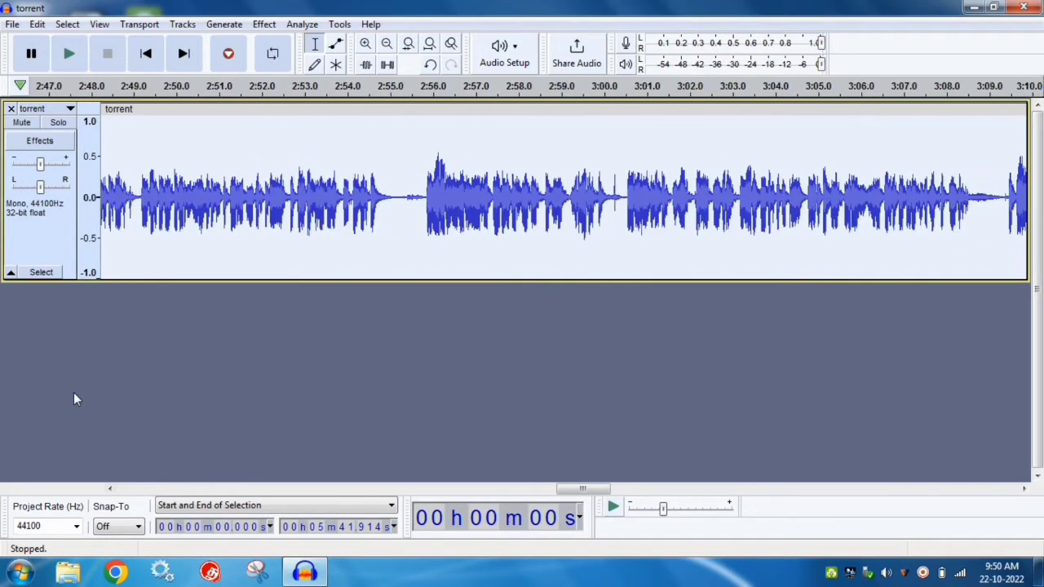
scroll(73, 392, right, 12)
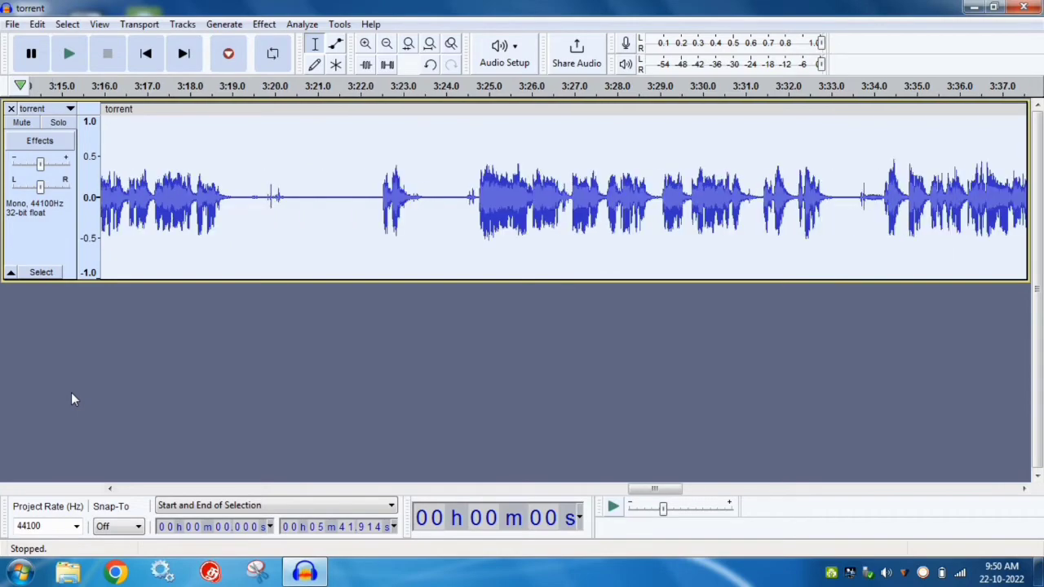
scroll(73, 397, right, 9)
scroll(74, 396, left, 9)
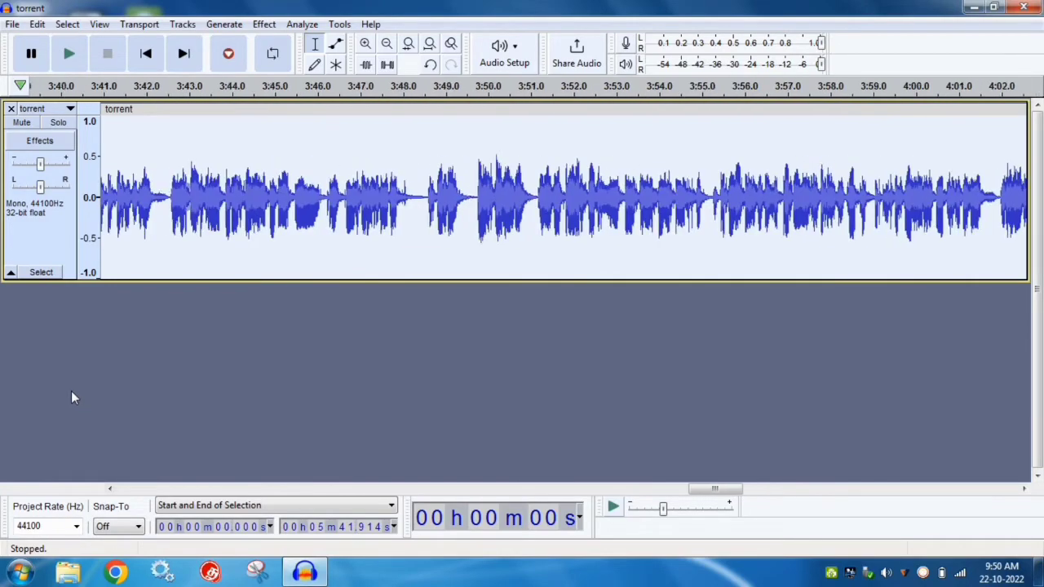
scroll(71, 390, left, 18)
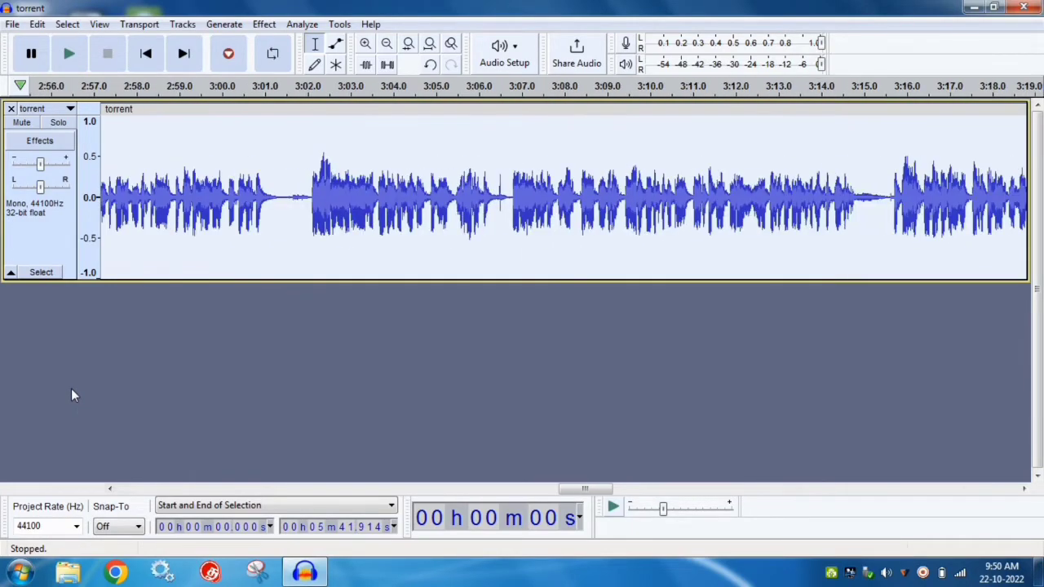
scroll(71, 396, left, 18)
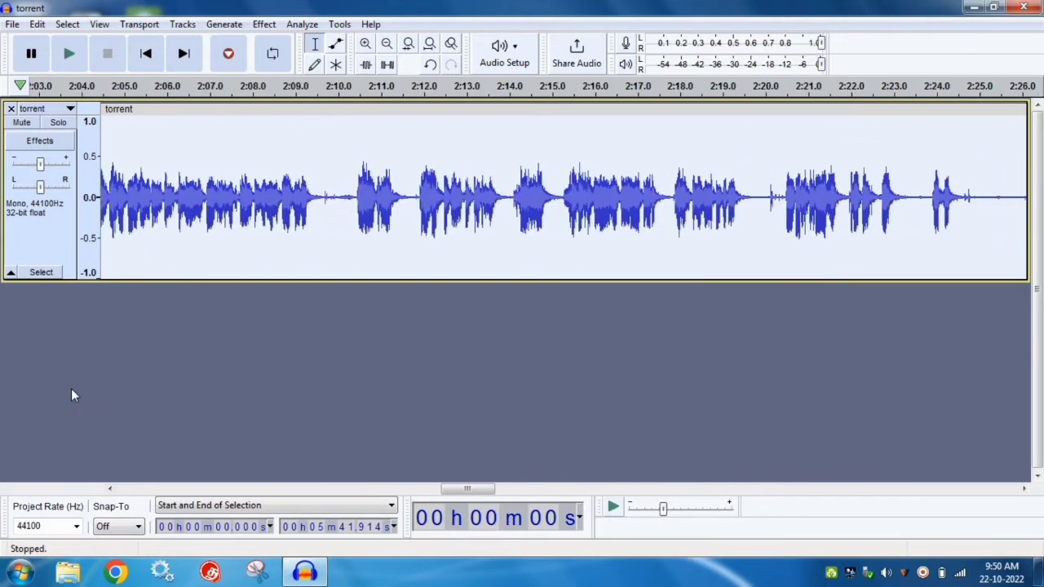
scroll(71, 396, left, 18)
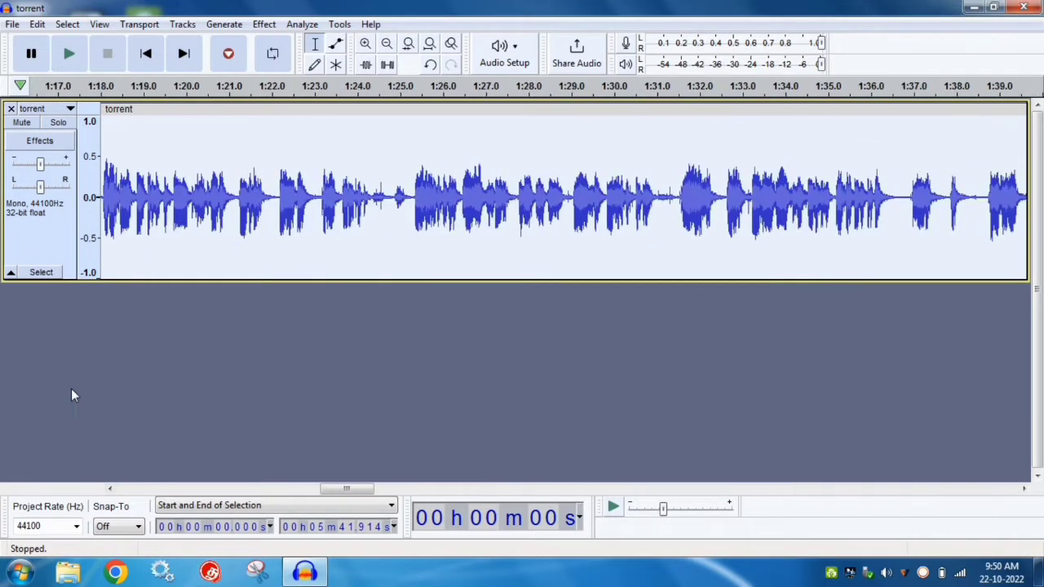
scroll(71, 395, left, 3)
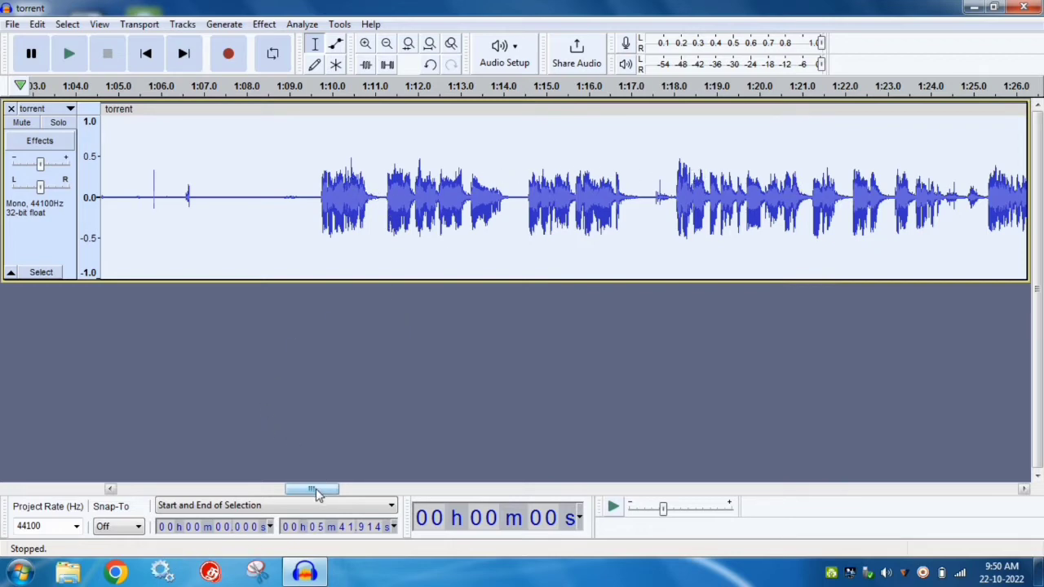
drag(317, 490, 501, 519)
drag(503, 514, 519, 514)
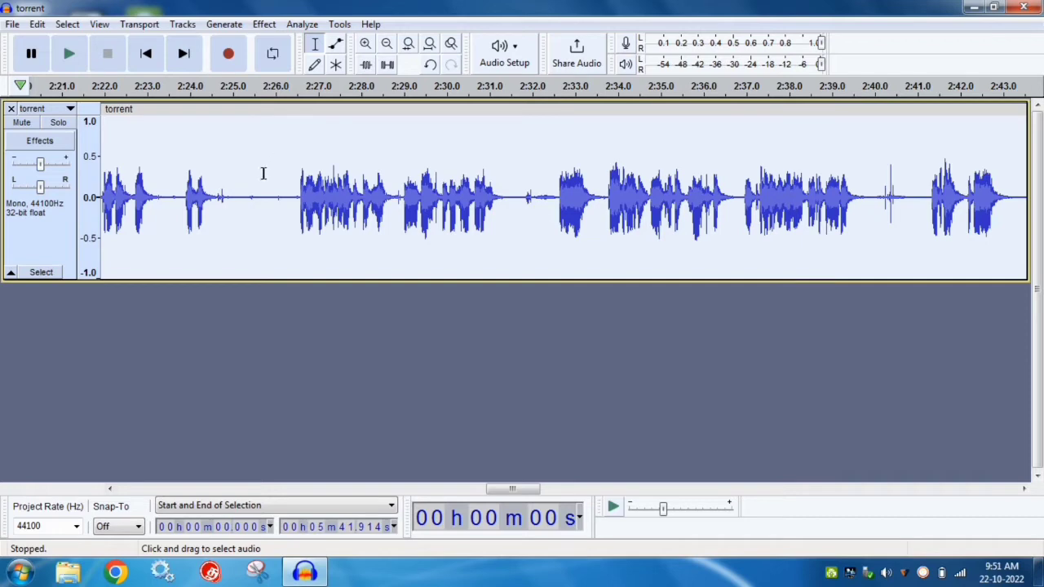
- Apply the Compressor effect to the entire torrent track, keeping the existing settings
click(263, 24)
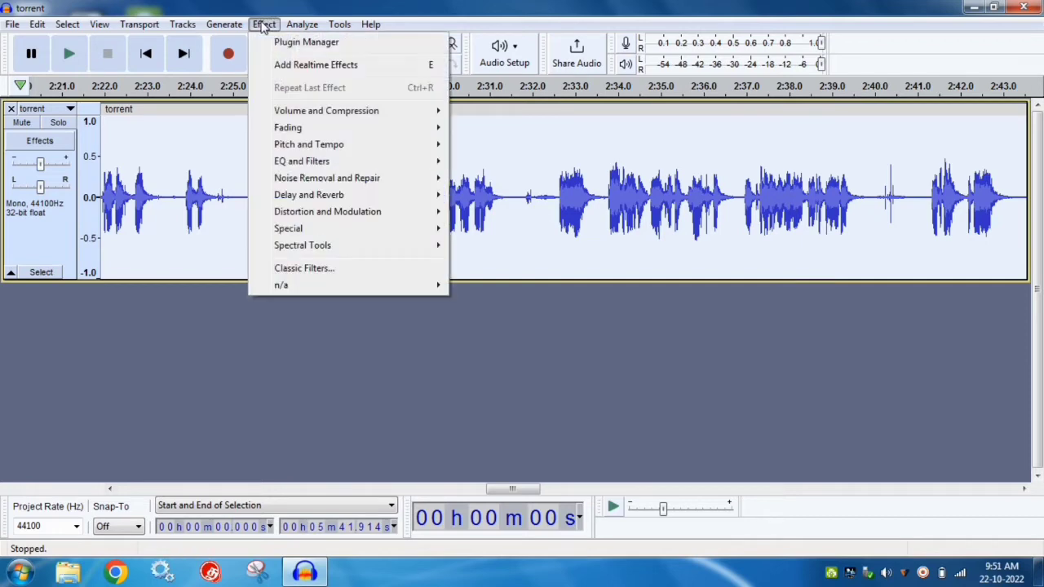
mouse_move(294, 111)
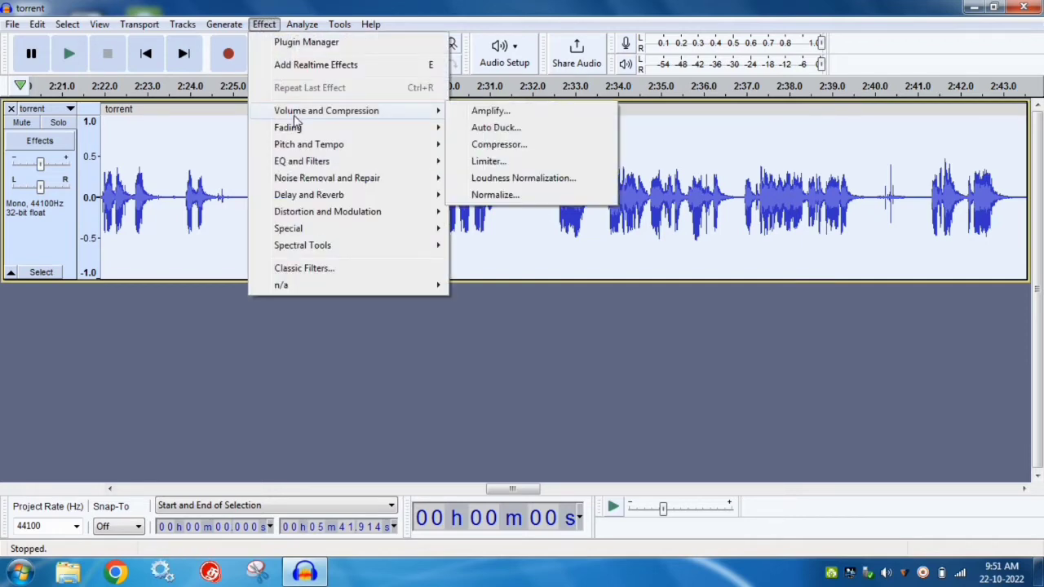
click(536, 146)
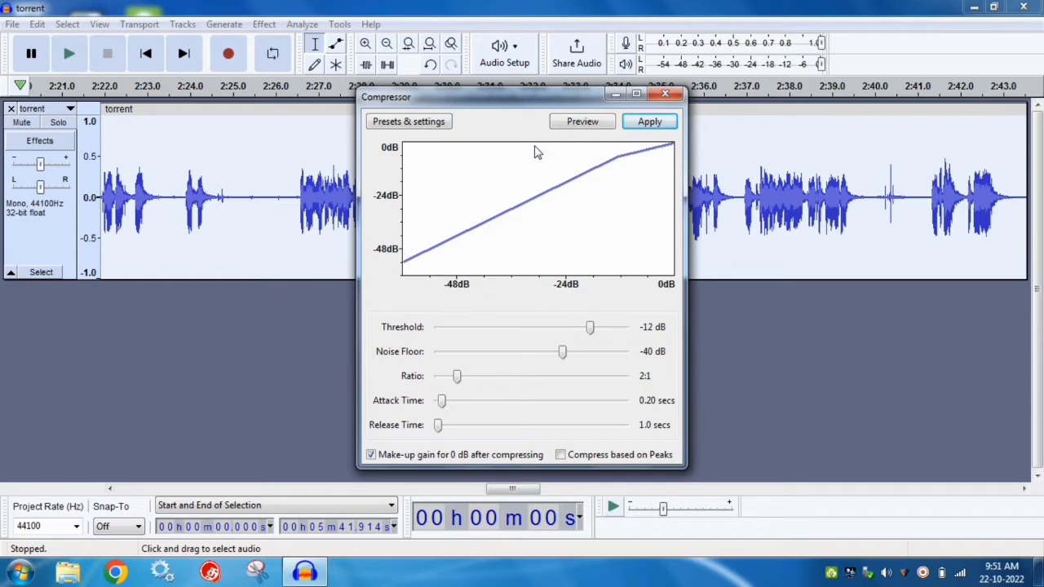
click(649, 121)
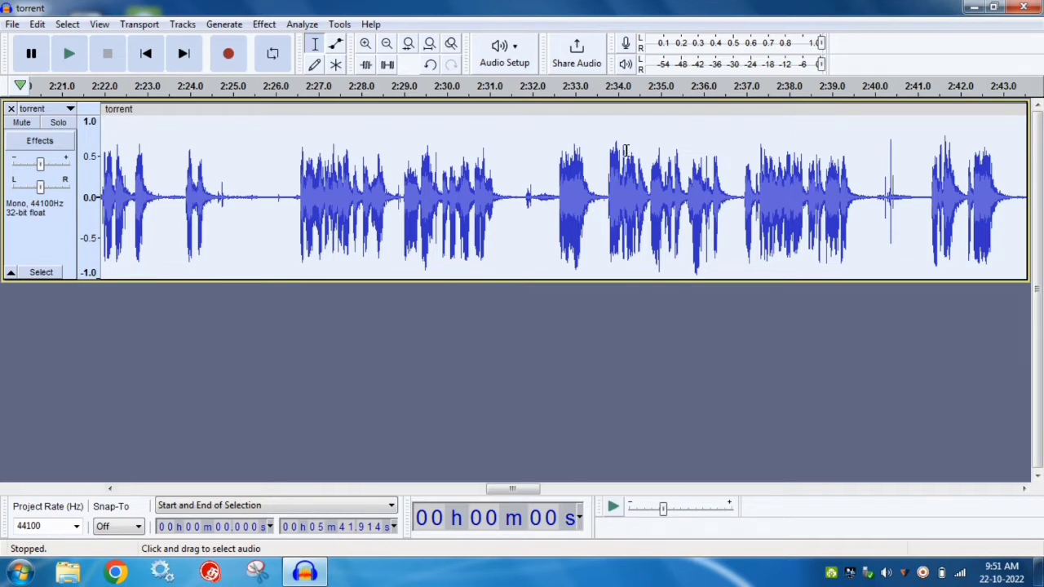
- Capture a Noise Reduction profile from the quiet section between about 5:17.7 and 5:36.5 near the track's end
drag(513, 489, 960, 506)
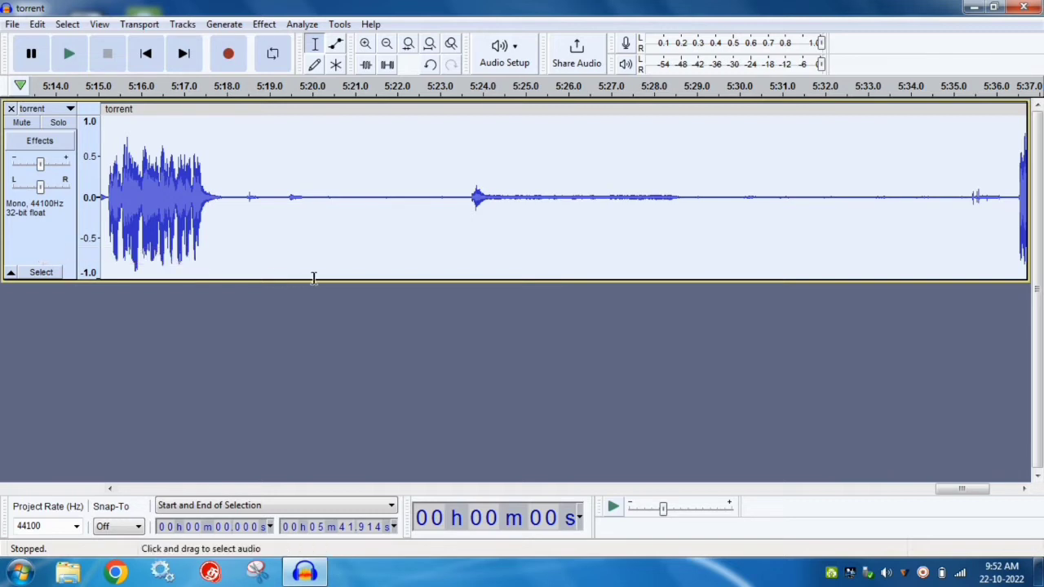
drag(213, 199, 1019, 225)
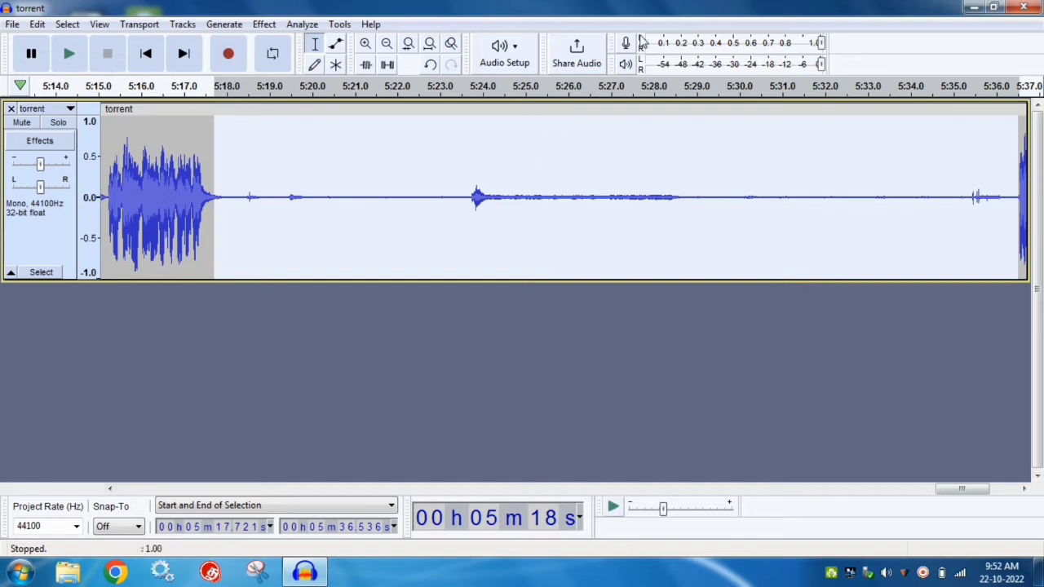
click(264, 23)
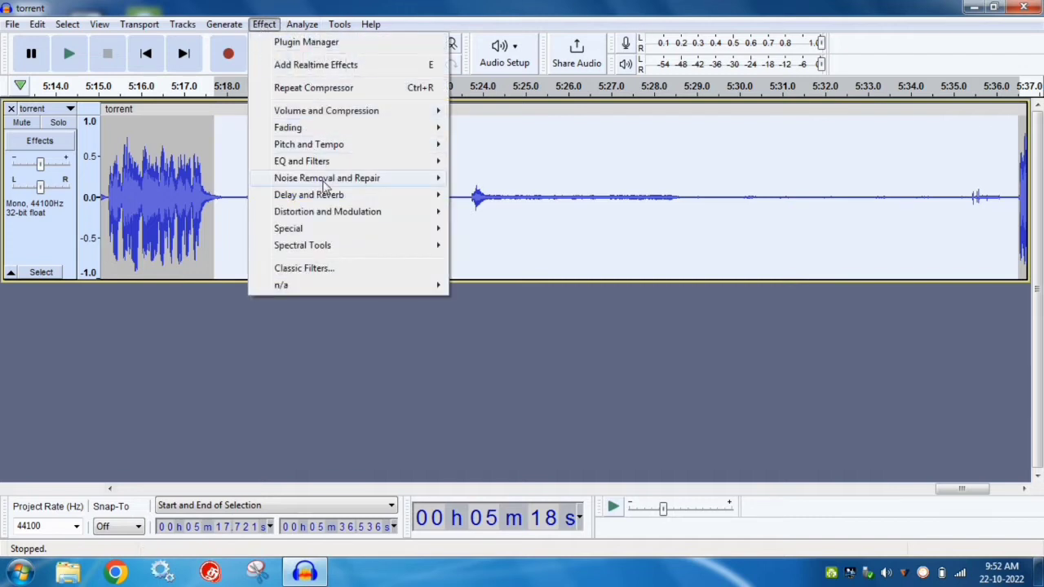
mouse_move(324, 187)
mouse_move(434, 182)
click(550, 228)
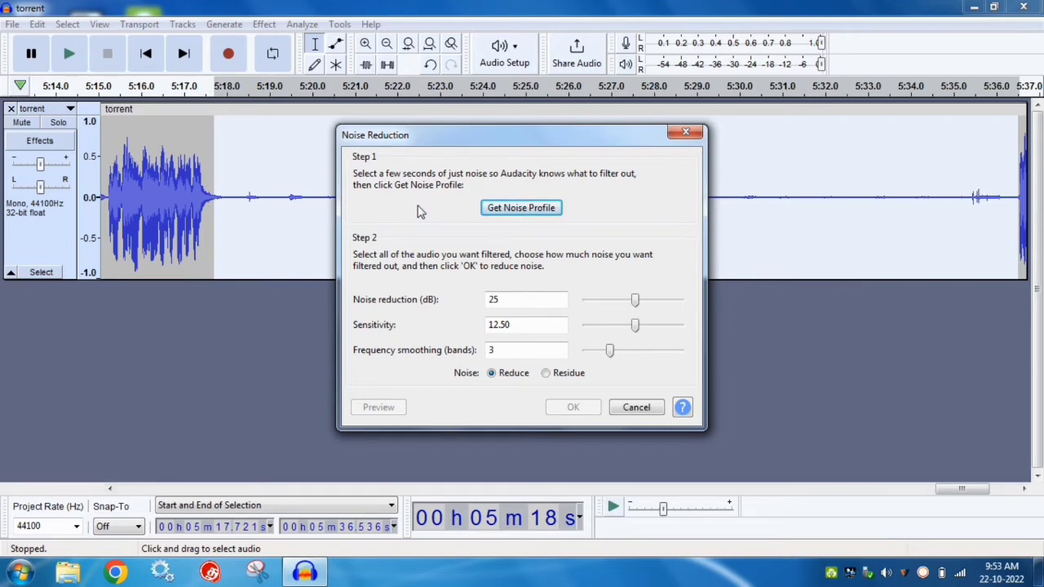
click(514, 210)
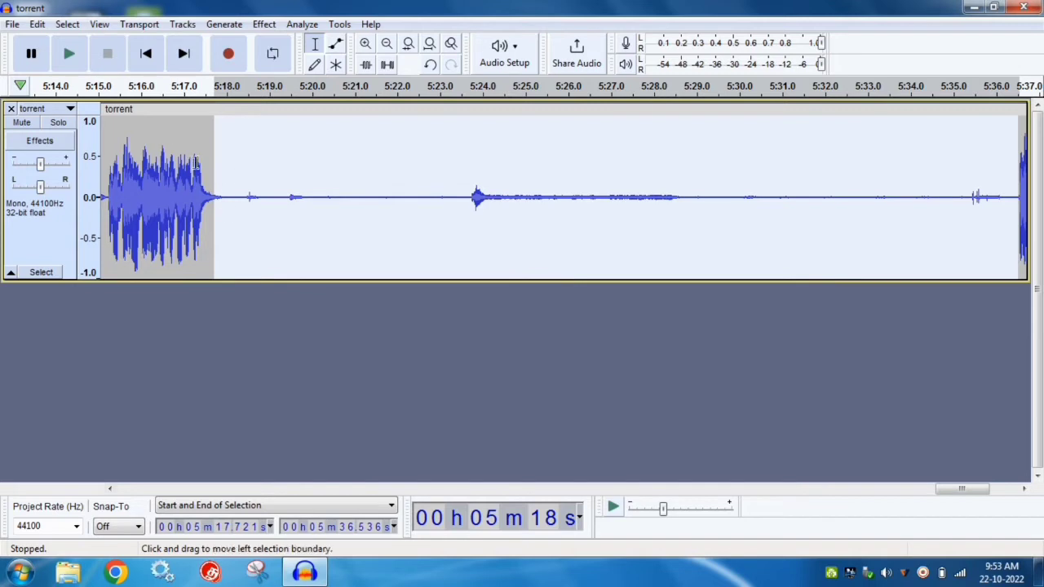
- Apply Noise Reduction to the entire track, keeping 25 dB reduction, 12.50 sensitivity and 3 frequency smoothing bands
ctrl+click(36, 236)
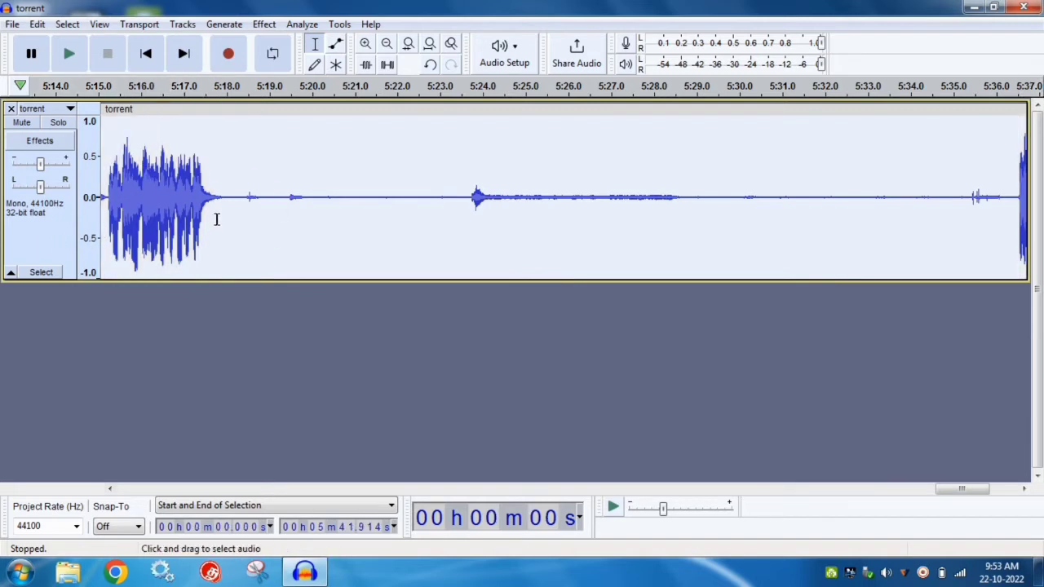
click(262, 24)
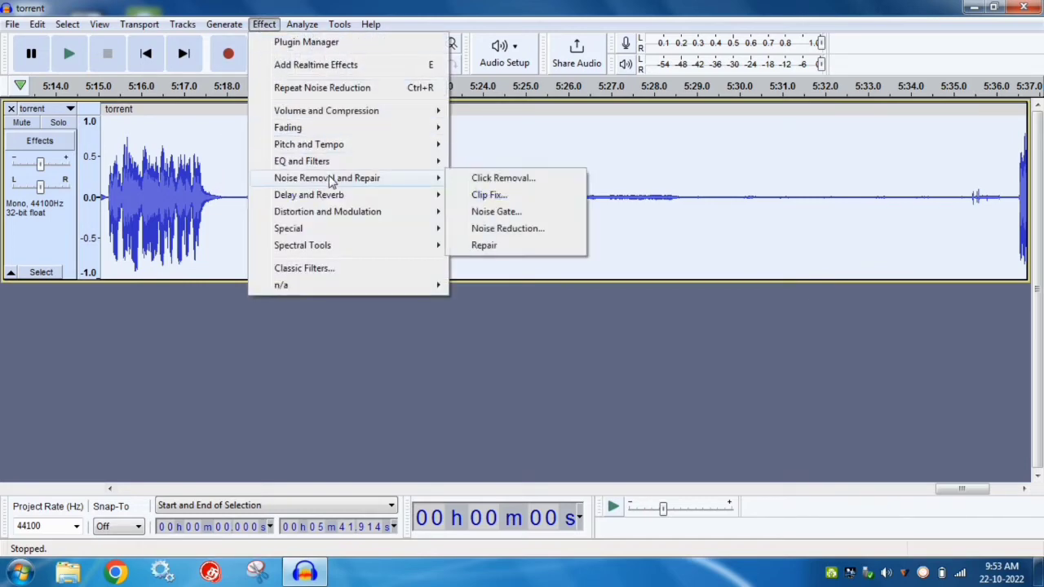
click(531, 232)
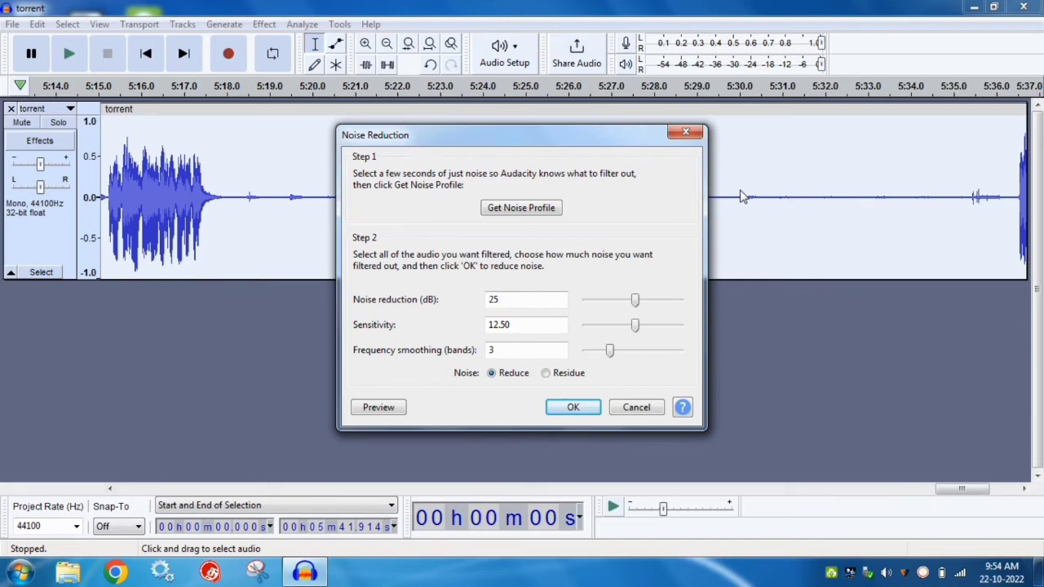
click(574, 408)
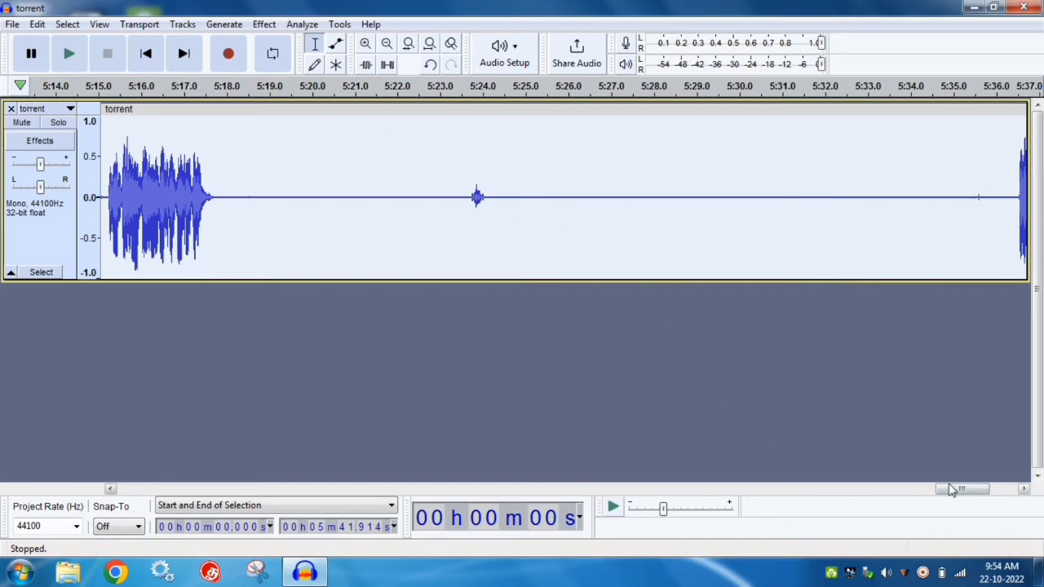
- Enlarge the torrent track's height to examine its peaks between about 3:28 and 3:50, and reduce the height again
drag(954, 489, 676, 511)
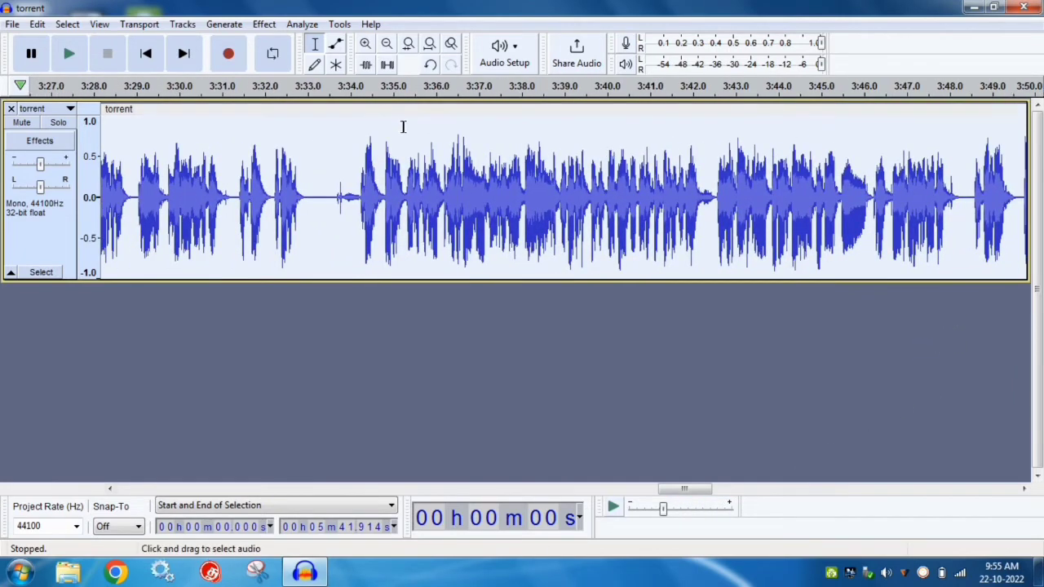
click(370, 139)
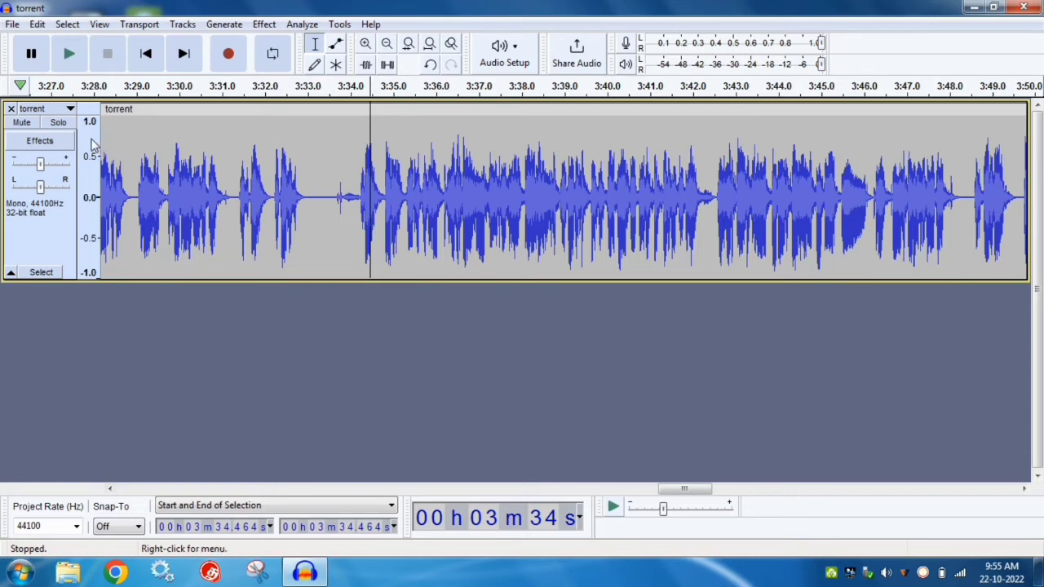
drag(87, 281, 75, 459)
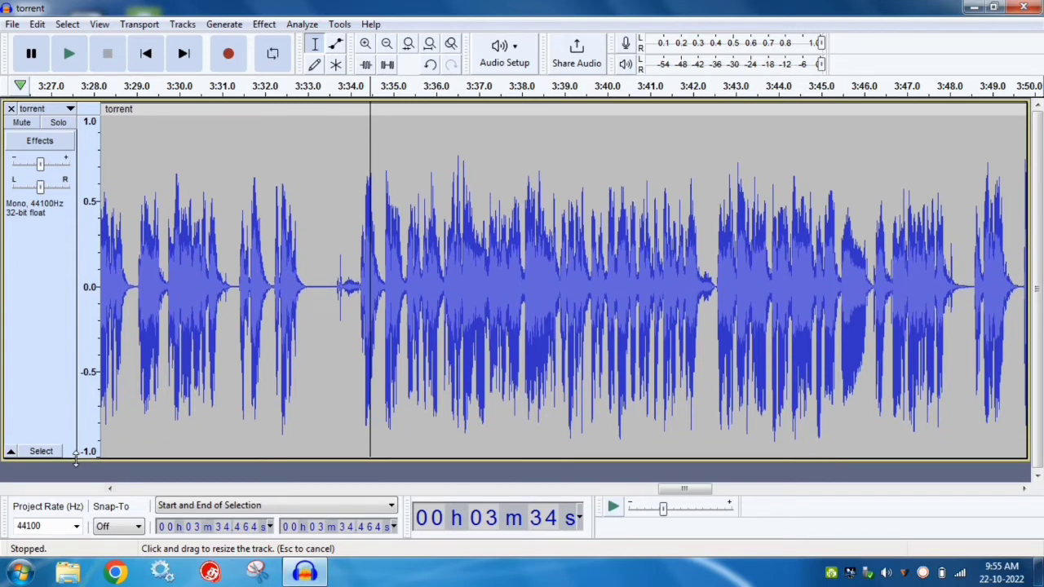
click(560, 269)
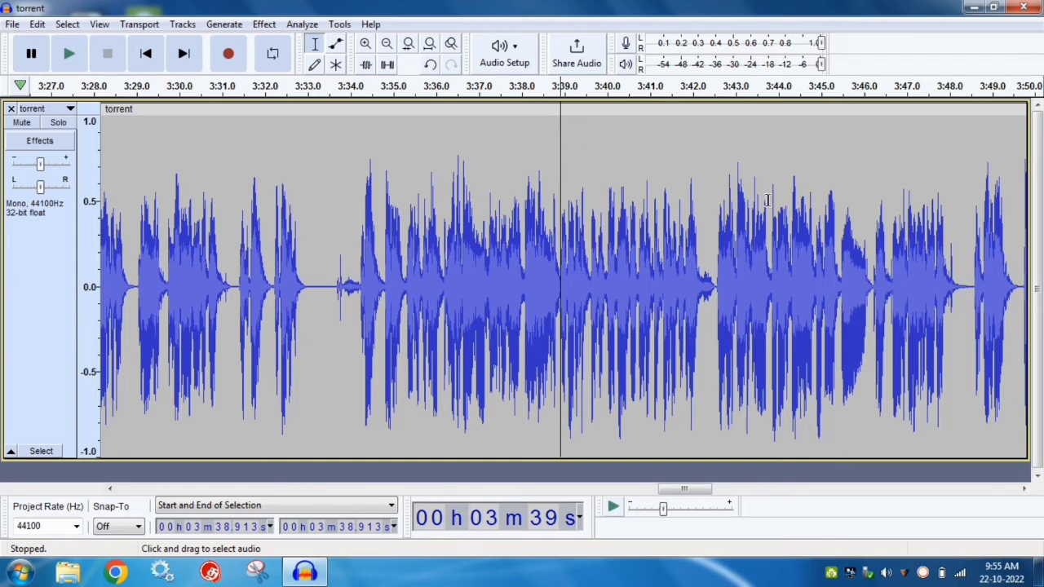
drag(551, 456, 547, 303)
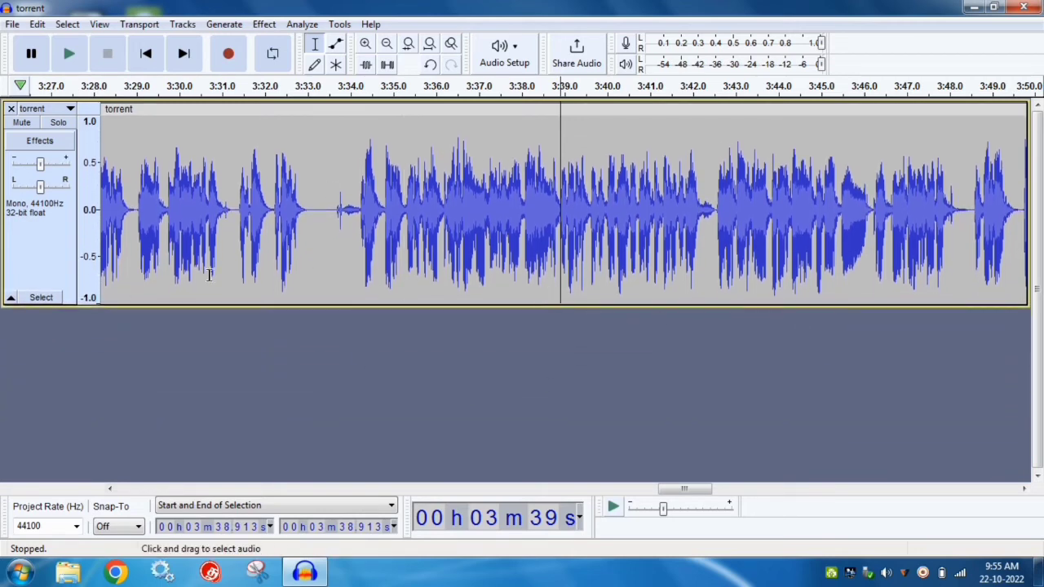
- Apply the Limiter to the entire torrent track as a Soft Limit at -2.00 dB with 10 ms hold and no make-up gain
click(19, 248)
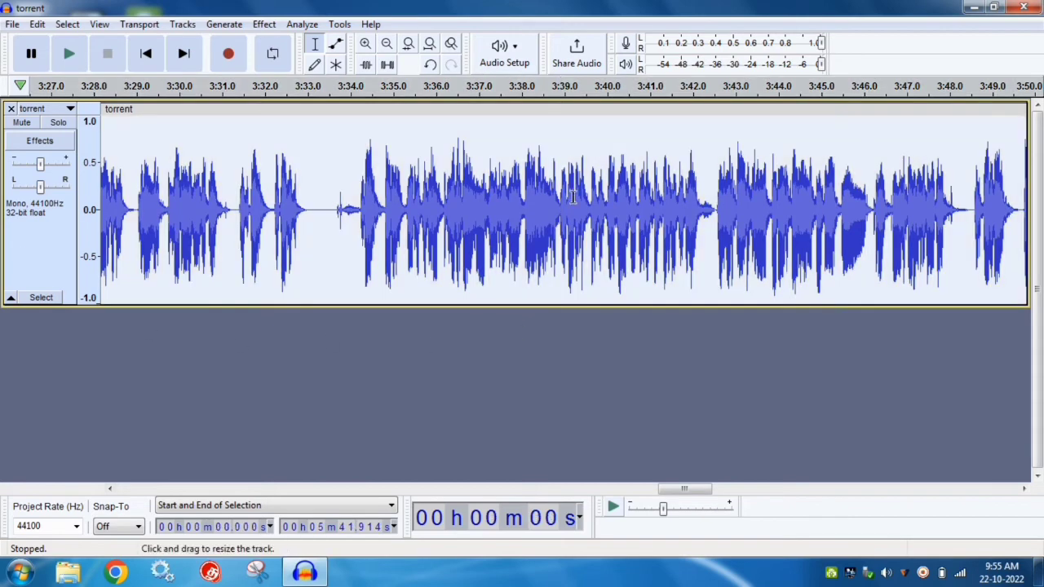
click(259, 26)
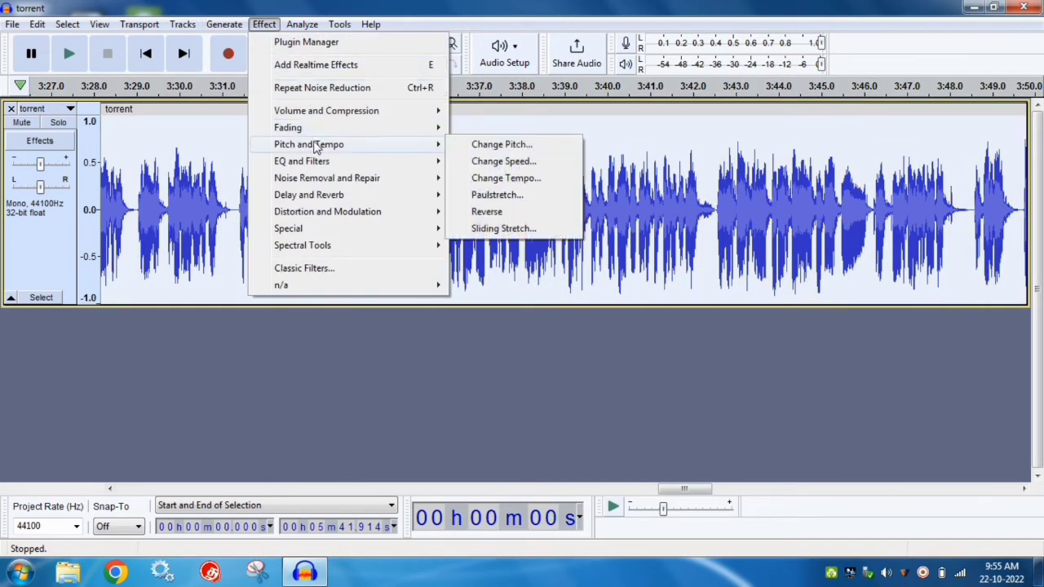
mouse_move(330, 117)
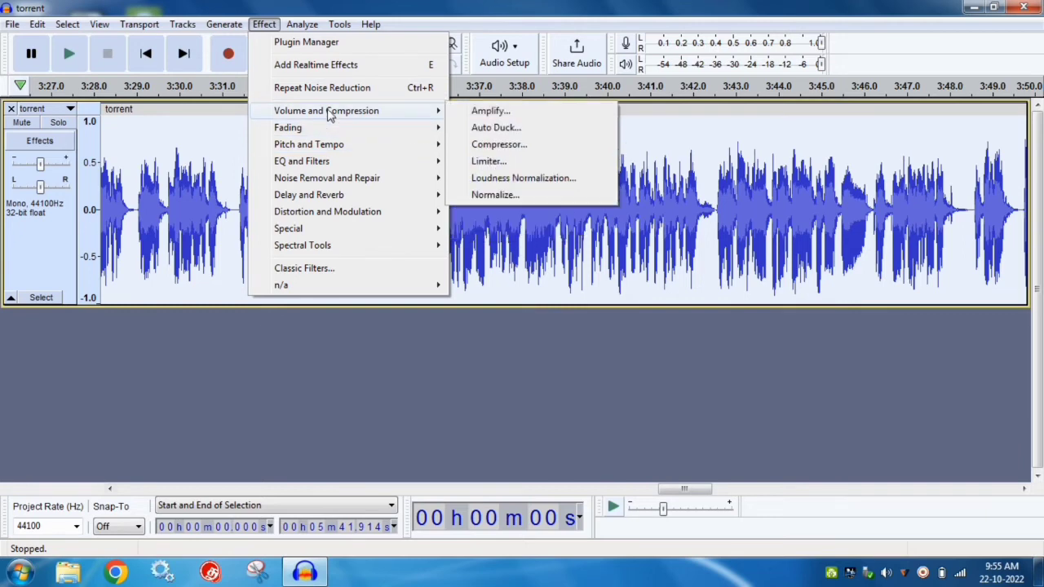
click(500, 162)
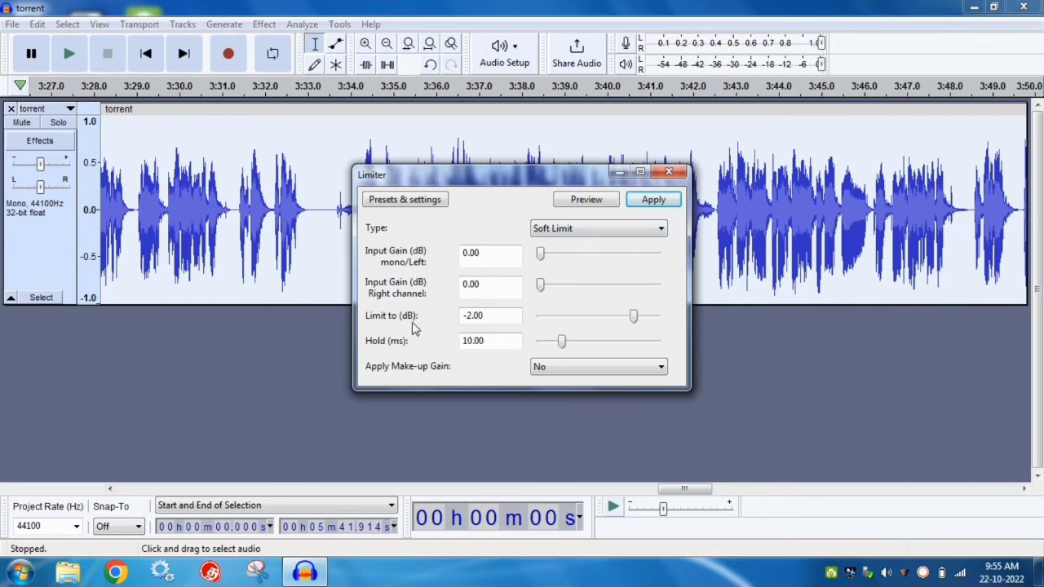
drag(460, 181, 383, 269)
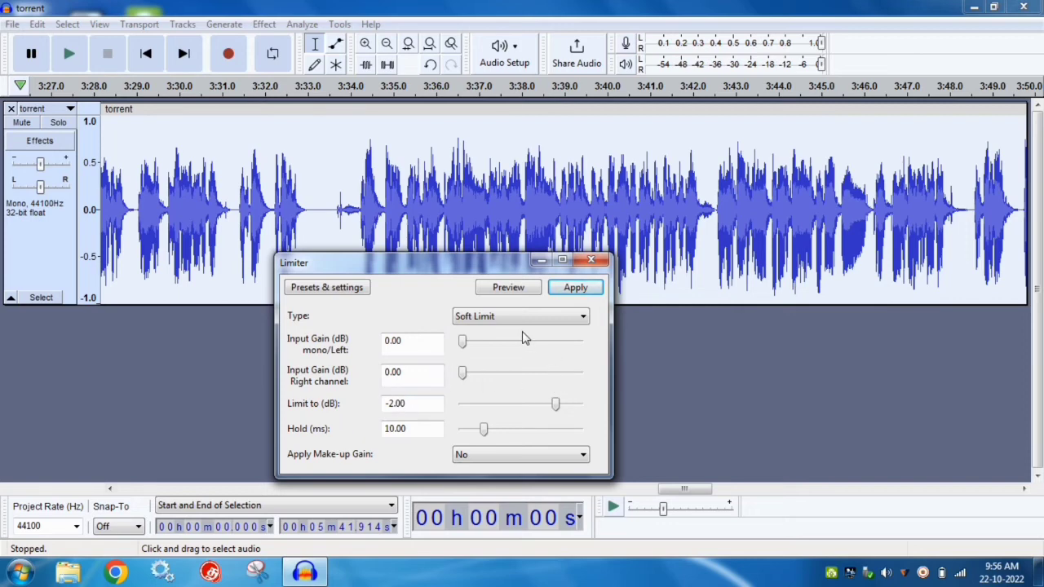
click(575, 288)
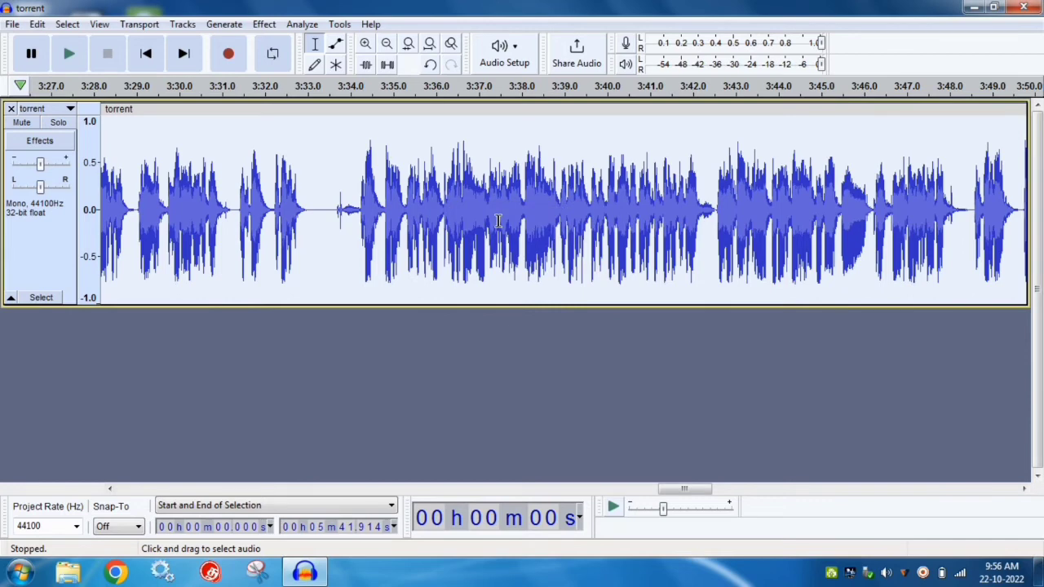
- Apply the Limiter to the entire track again with the limit raised to -1.00 dB
click(263, 24)
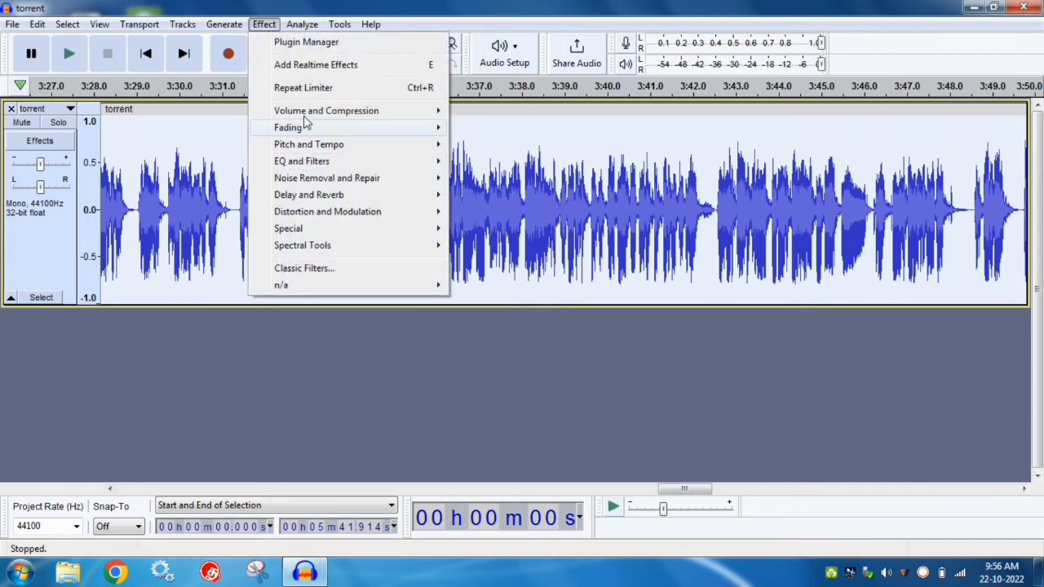
mouse_move(304, 111)
click(528, 163)
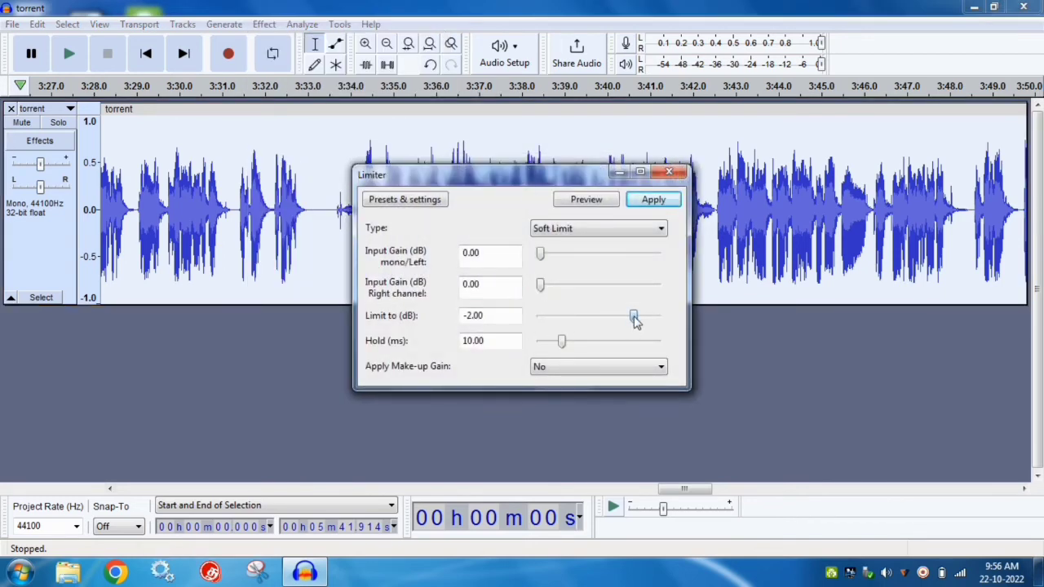
drag(635, 320, 662, 322)
mouse_move(660, 322)
mouse_down()
mouse_move(635, 323)
mouse_move(649, 327)
mouse_up()
click(653, 199)
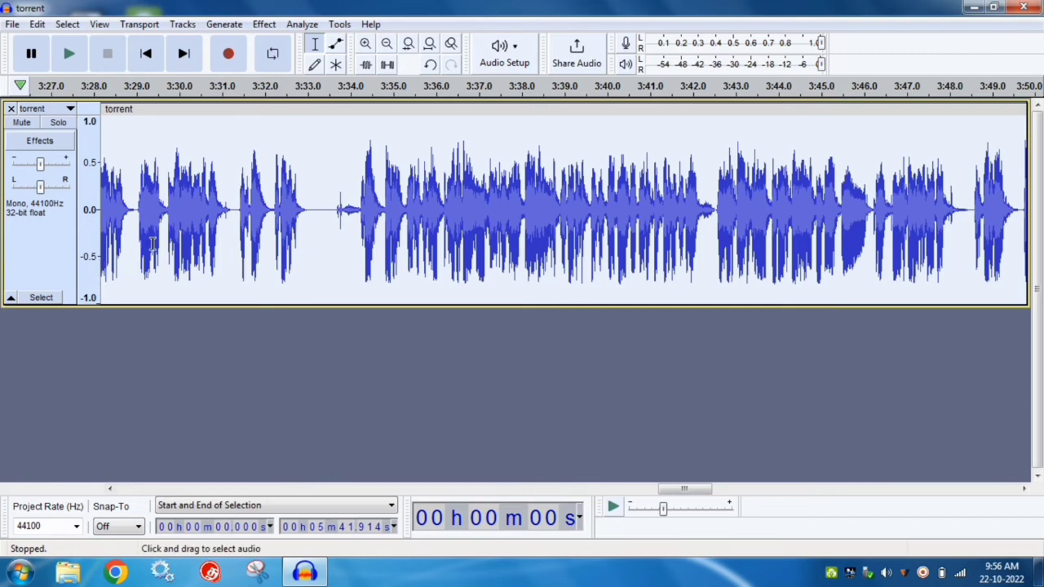
- Apply a further Soft Limit pass to the whole track with the limit set to -0.50 dB
click(263, 24)
mouse_move(312, 112)
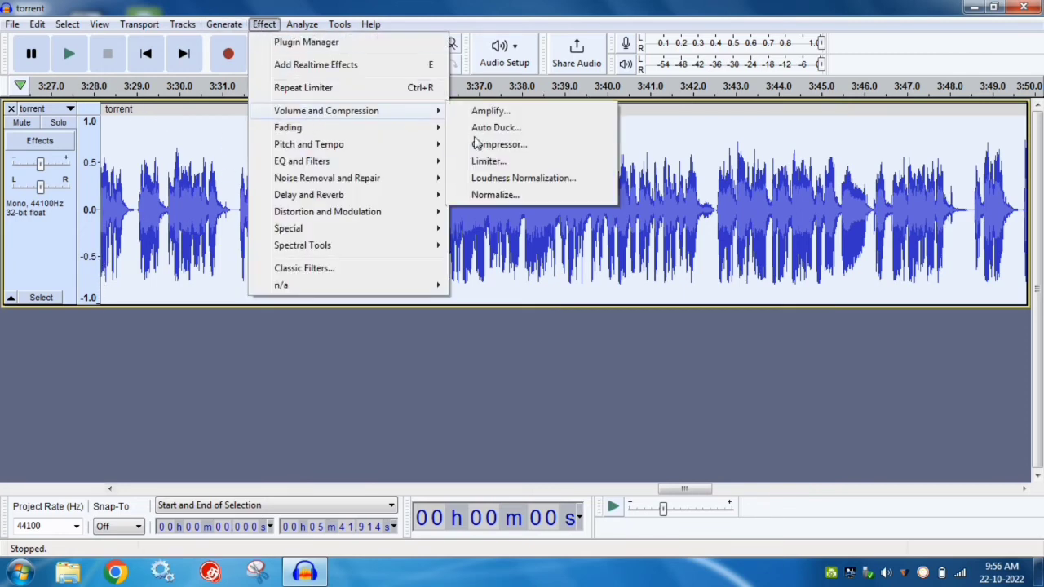
click(491, 160)
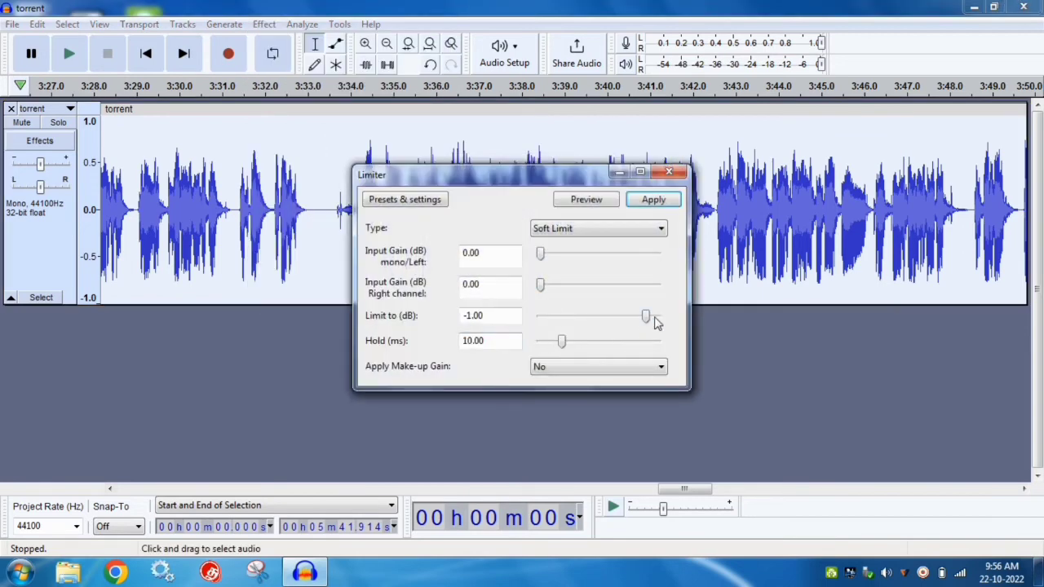
drag(645, 319, 653, 321)
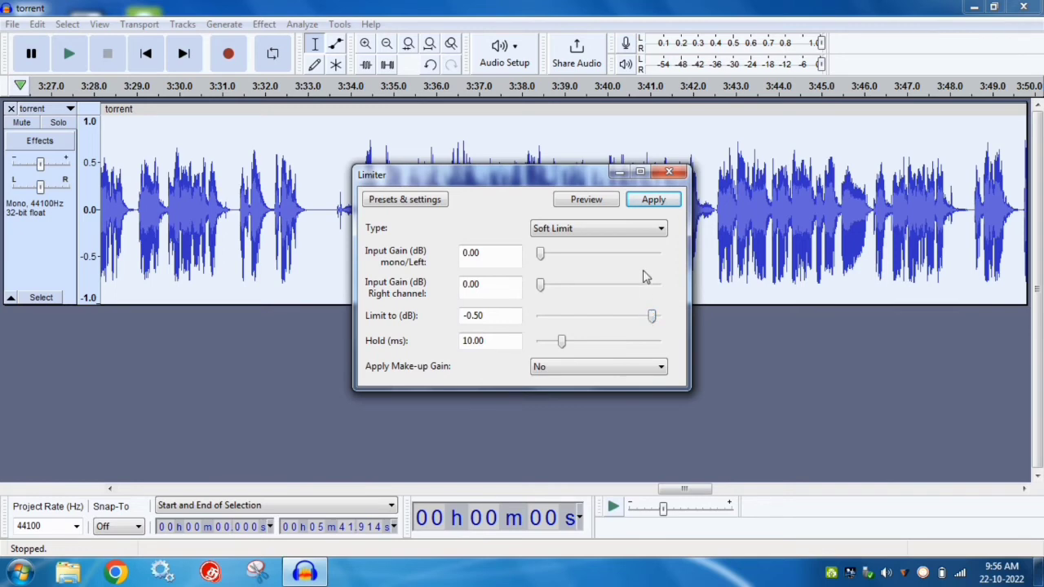
click(638, 204)
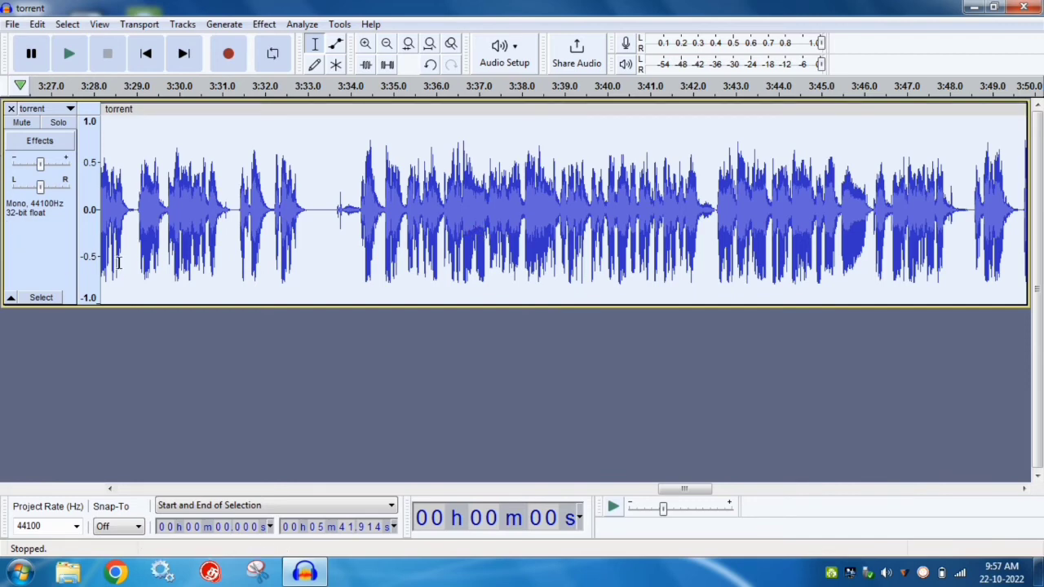
- Normalize the track's peak amplitude to -2.0 dB, keeping DC offset removal and independent stereo channels enabled
click(263, 24)
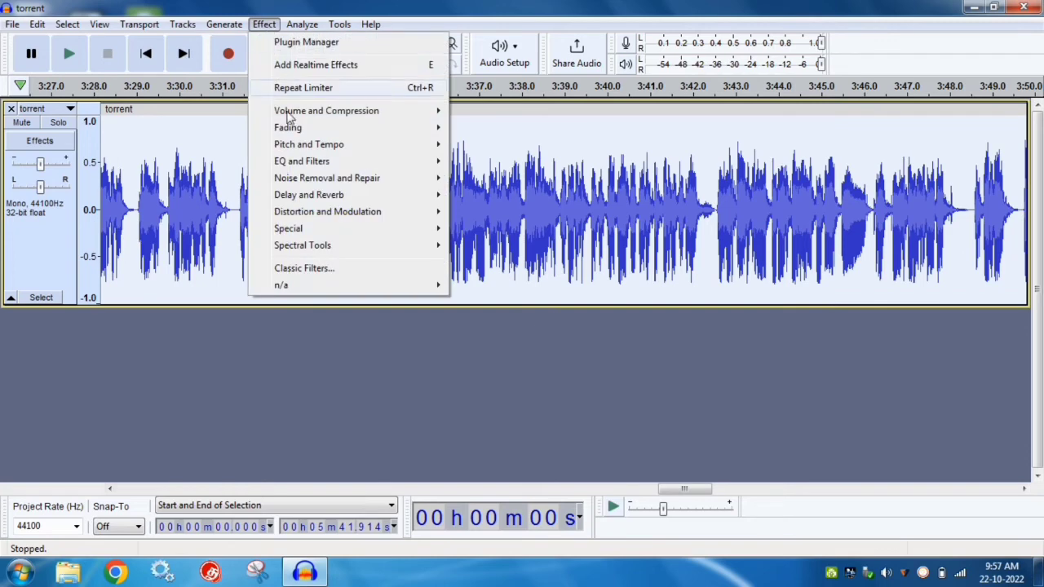
mouse_move(300, 114)
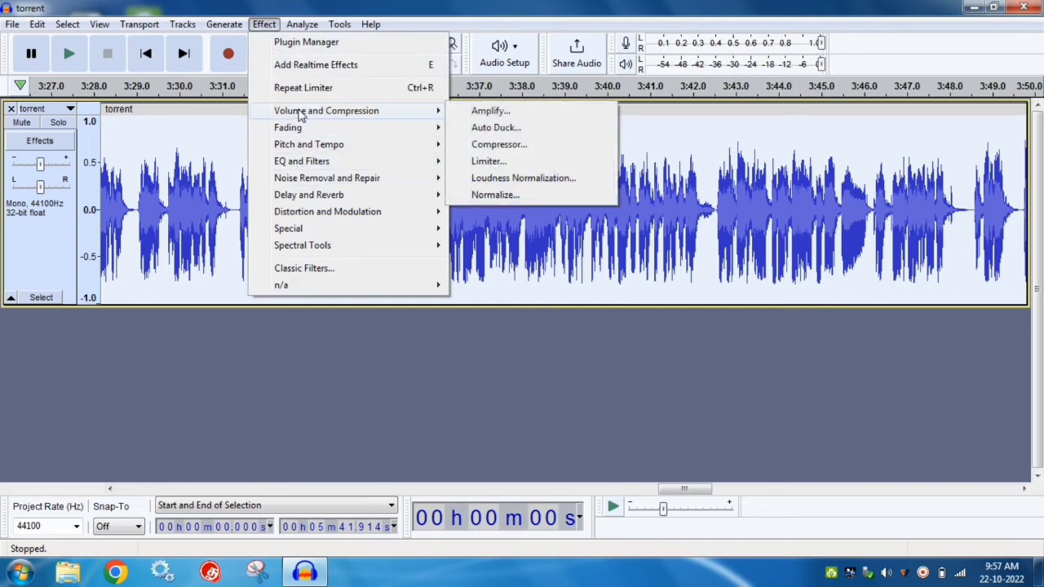
click(495, 195)
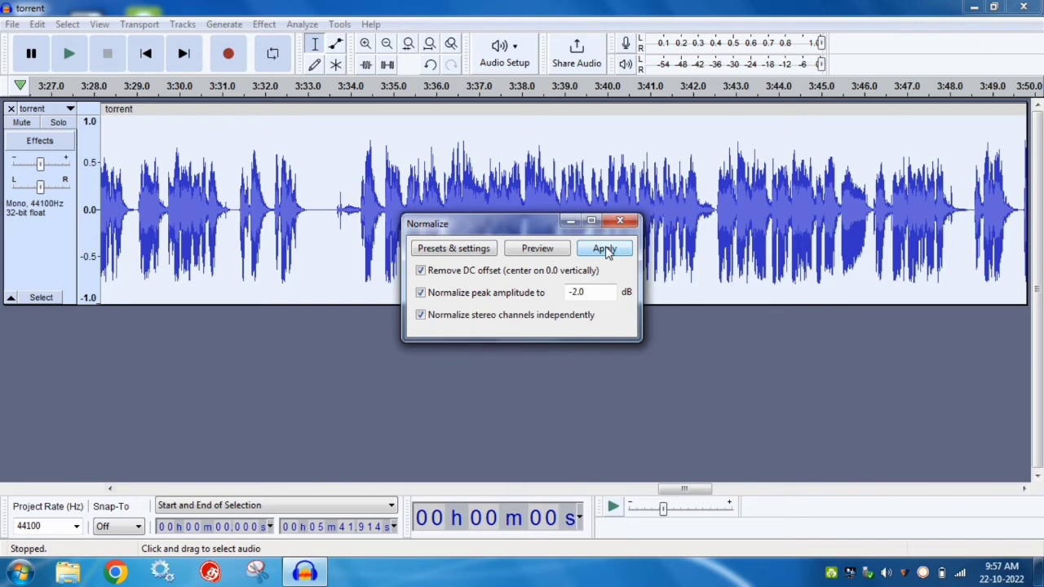
click(605, 249)
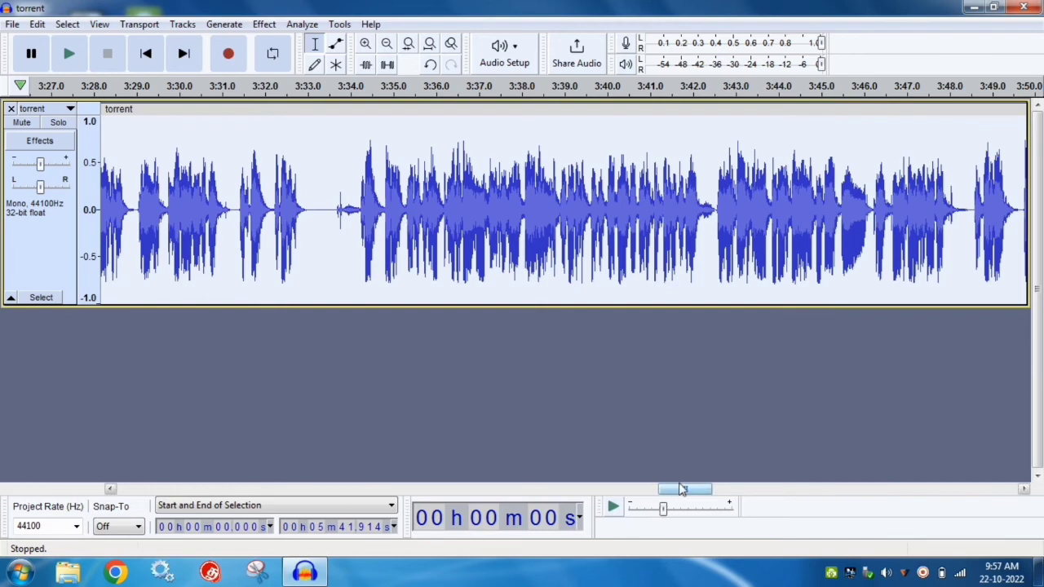
- Examine the end of the track for leftover noise, marking the blip near 5:24 and the quiet stretch after about 5:39.8
drag(683, 490, 291, 490)
drag(209, 479, 1008, 472)
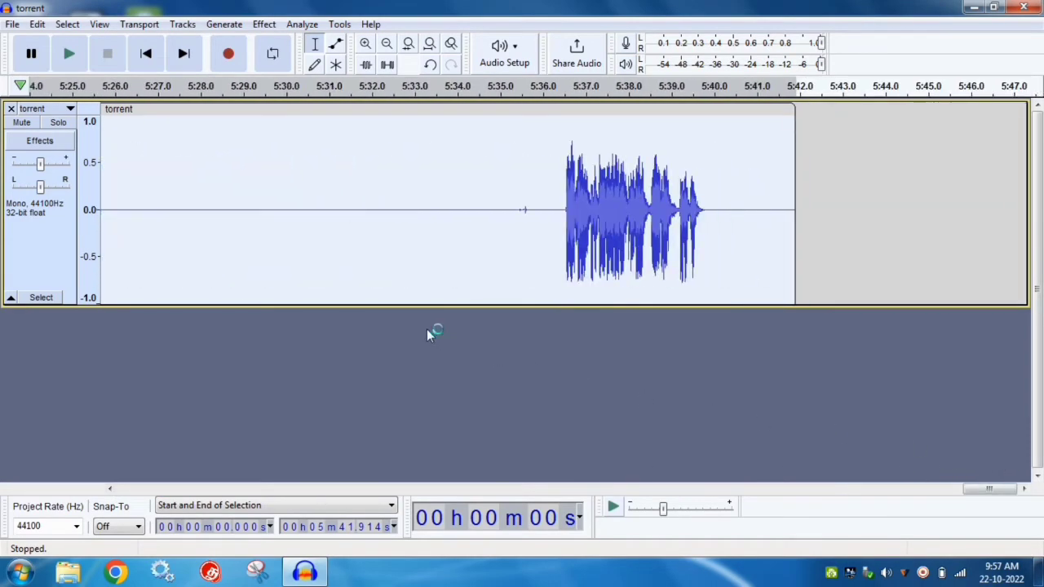
click(111, 489)
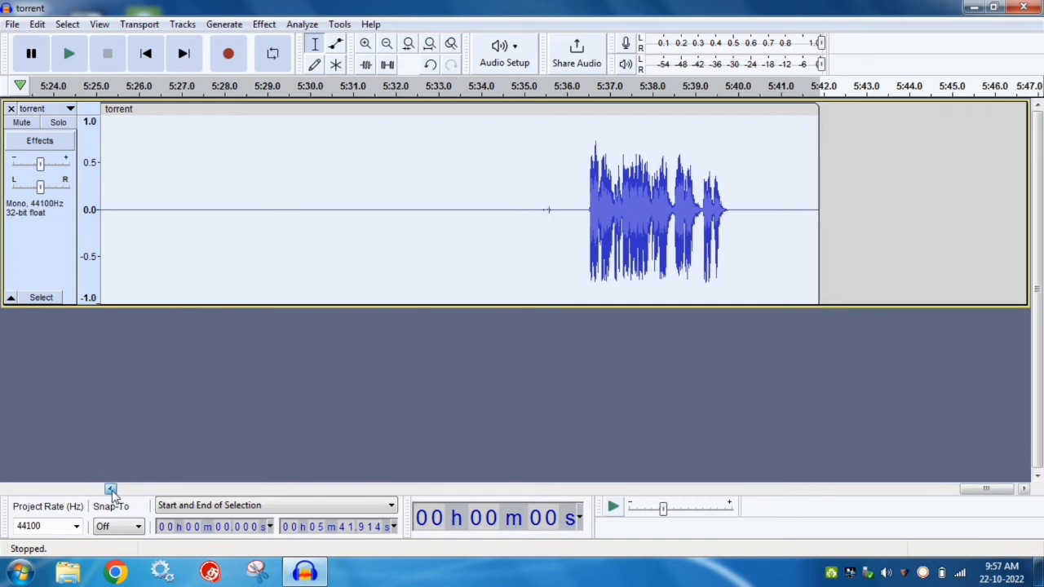
drag(111, 490, 111, 489)
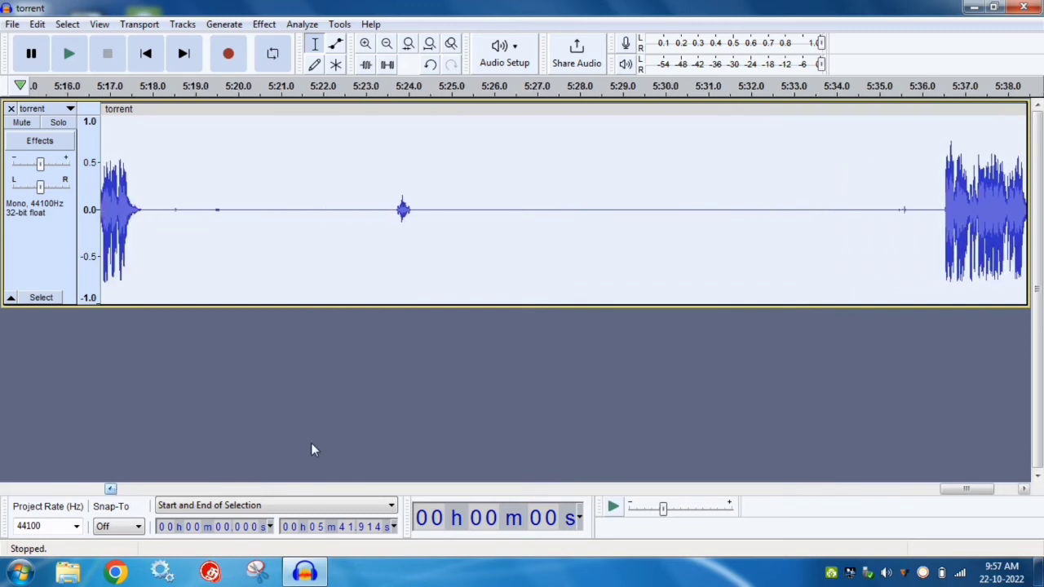
mouse_move(964, 492)
mouse_down()
mouse_move(989, 493)
mouse_move(976, 492)
mouse_up()
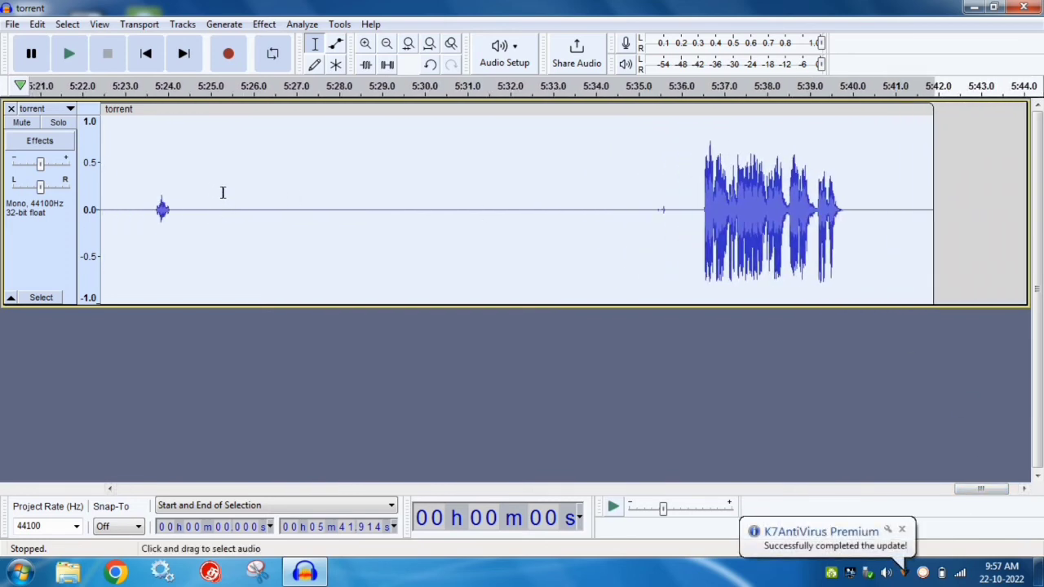
drag(150, 207, 182, 206)
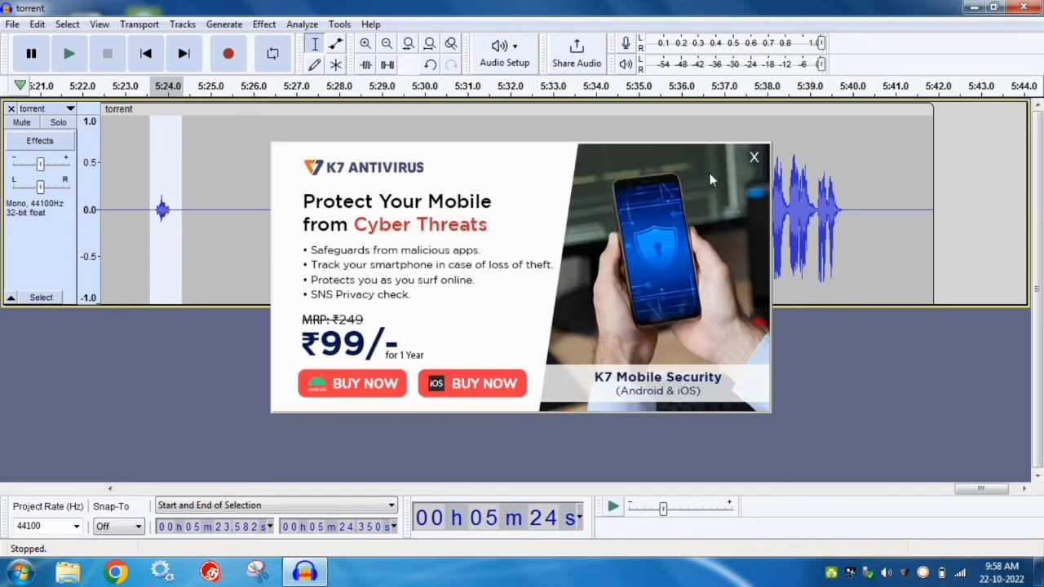
click(753, 157)
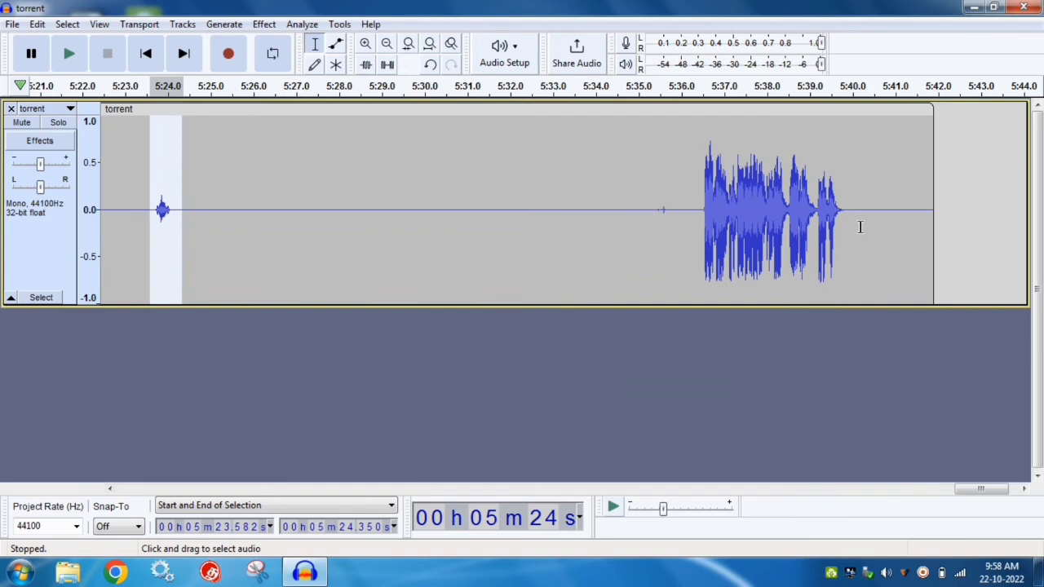
drag(841, 209, 941, 225)
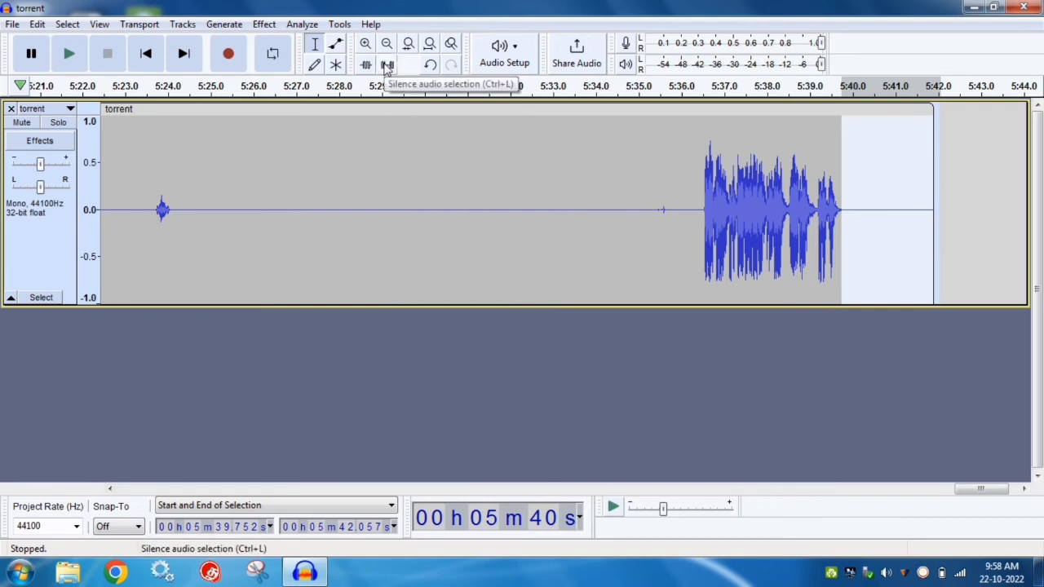
click(461, 229)
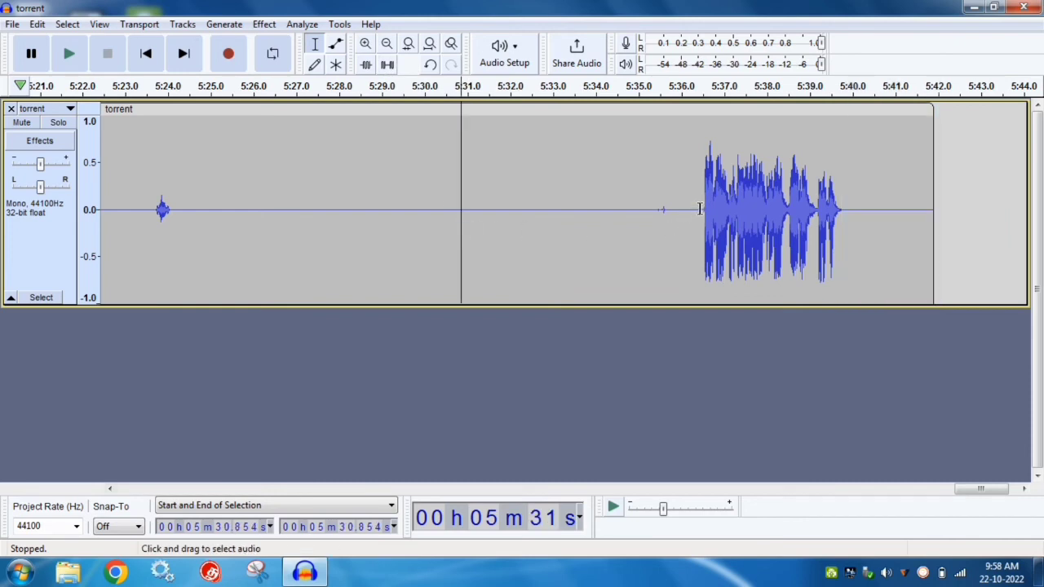
- Silence the audio between about 5:17.6 and 5:36.5, and select the short pause from about 5:14.6 to 5:15.2
scroll(688, 212, left, 4)
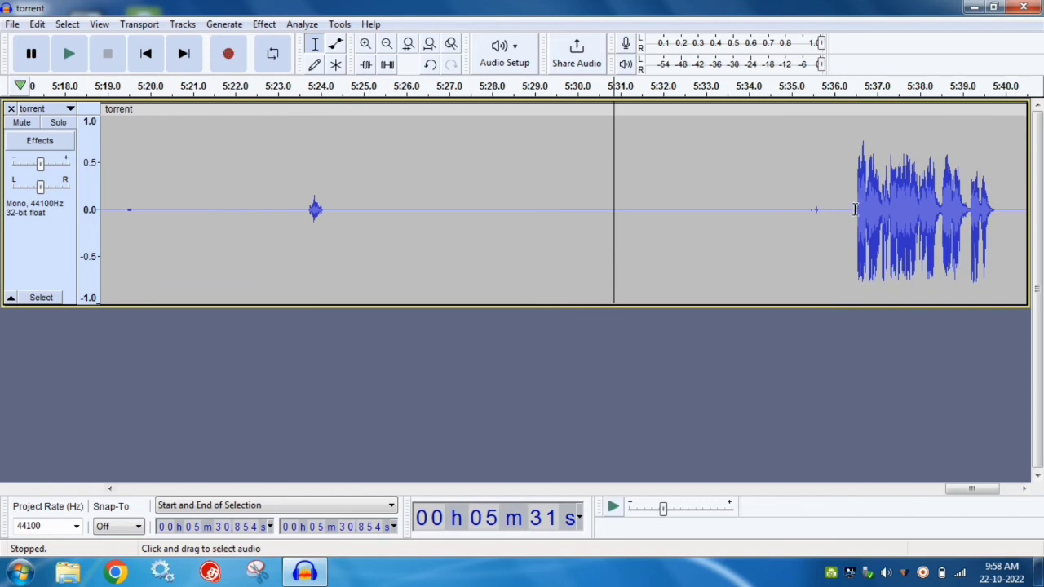
drag(855, 212, 274, 249)
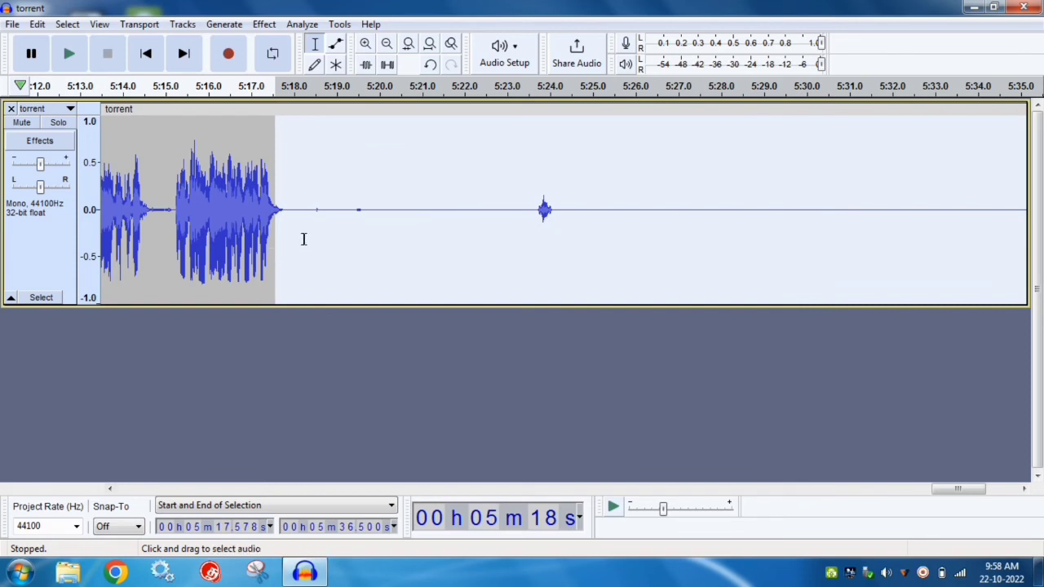
click(388, 66)
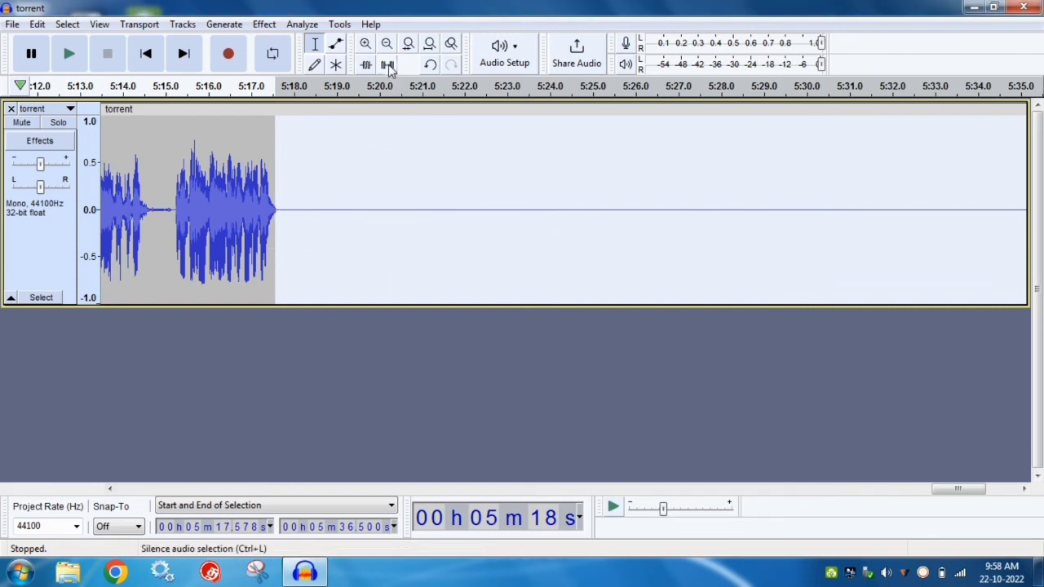
scroll(214, 300, left, 10)
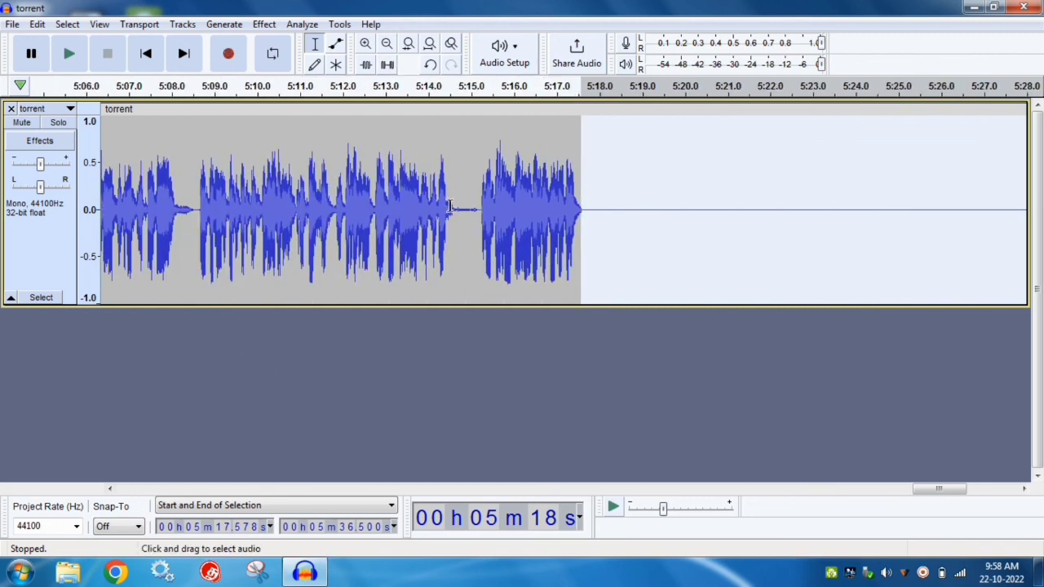
drag(456, 211, 479, 227)
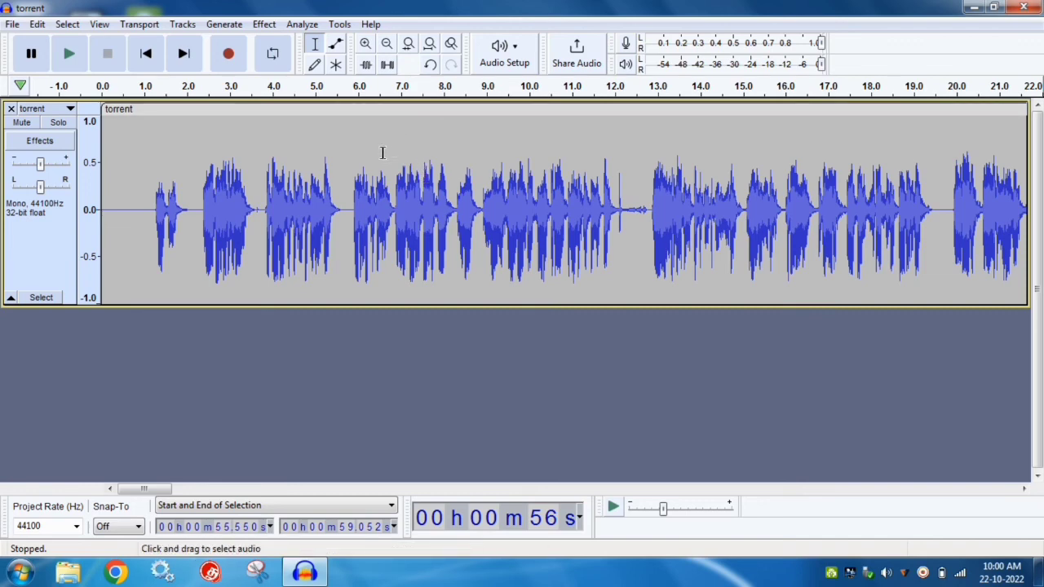
- Export the track to the Desktop as a stereo MP3 at the Insane, 320 kbps preset, and close the project without saving
click(12, 23)
mouse_move(30, 138)
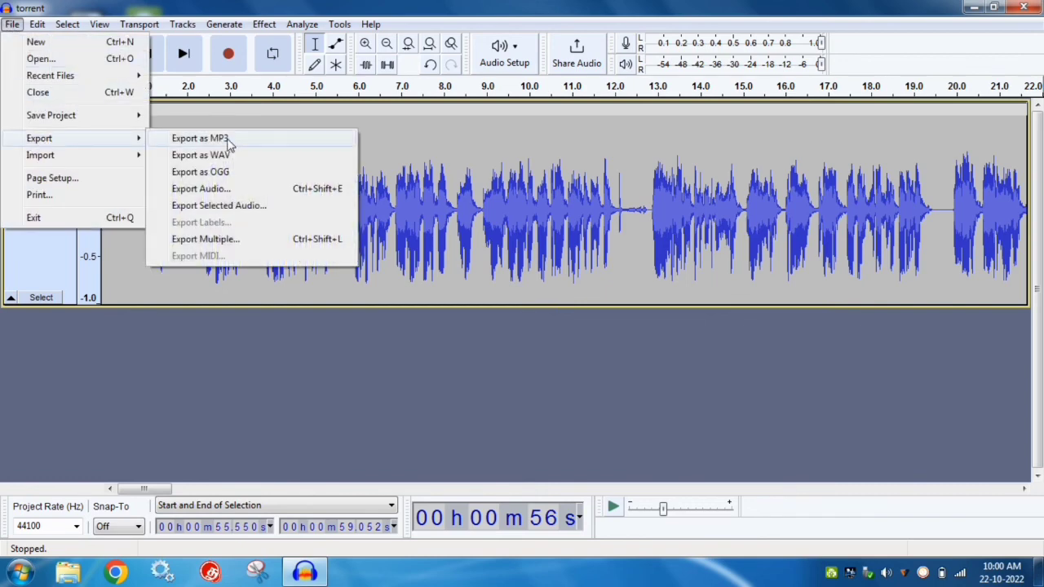
click(249, 139)
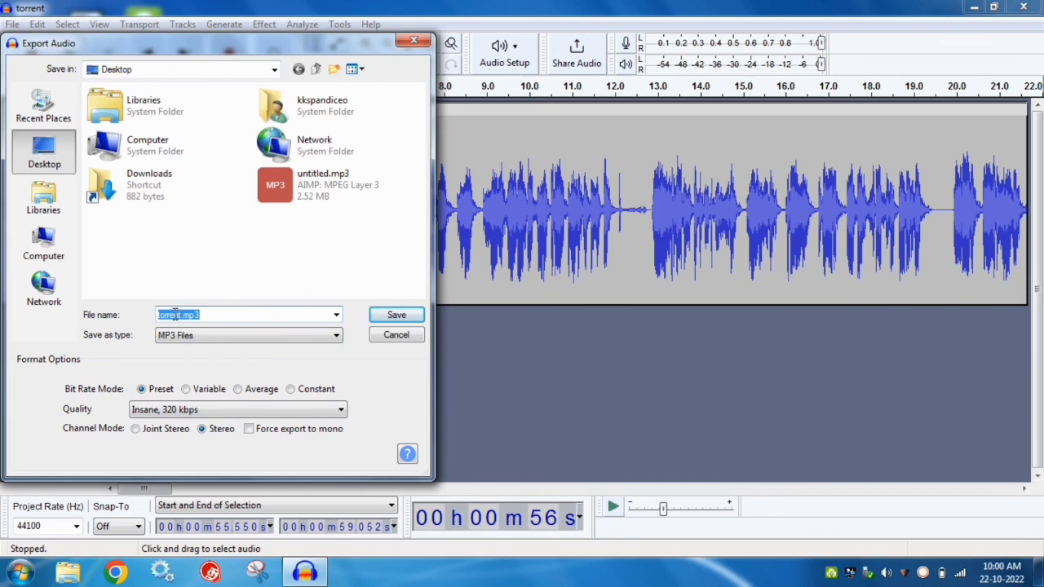
click(245, 310)
click(397, 314)
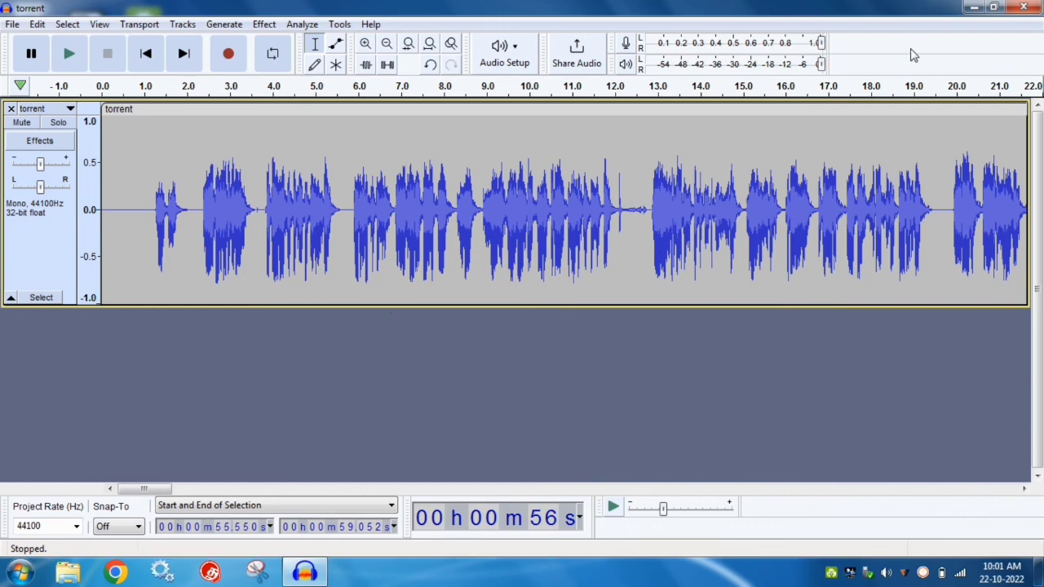
click(1023, 8)
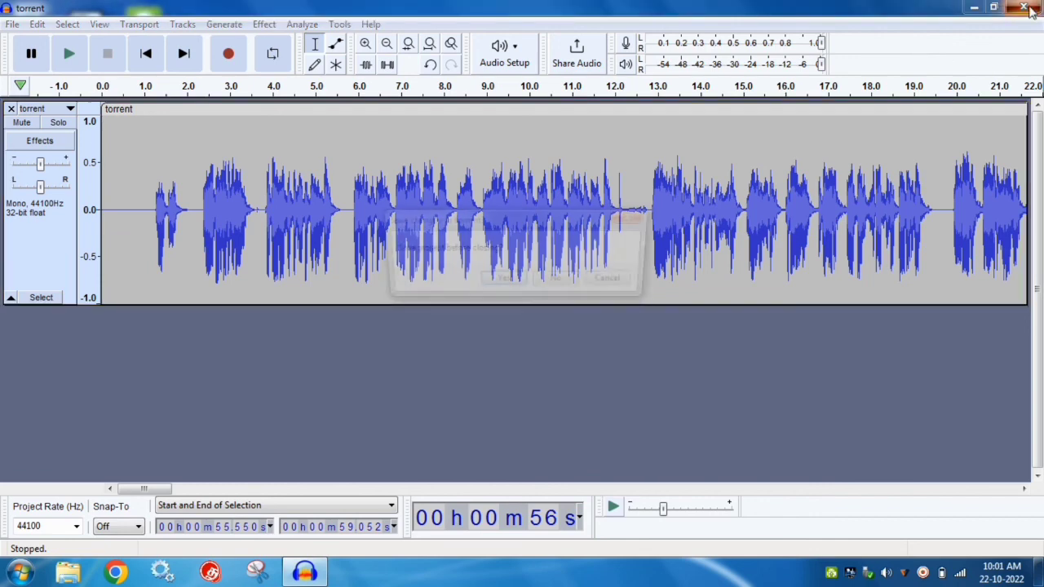
click(559, 282)
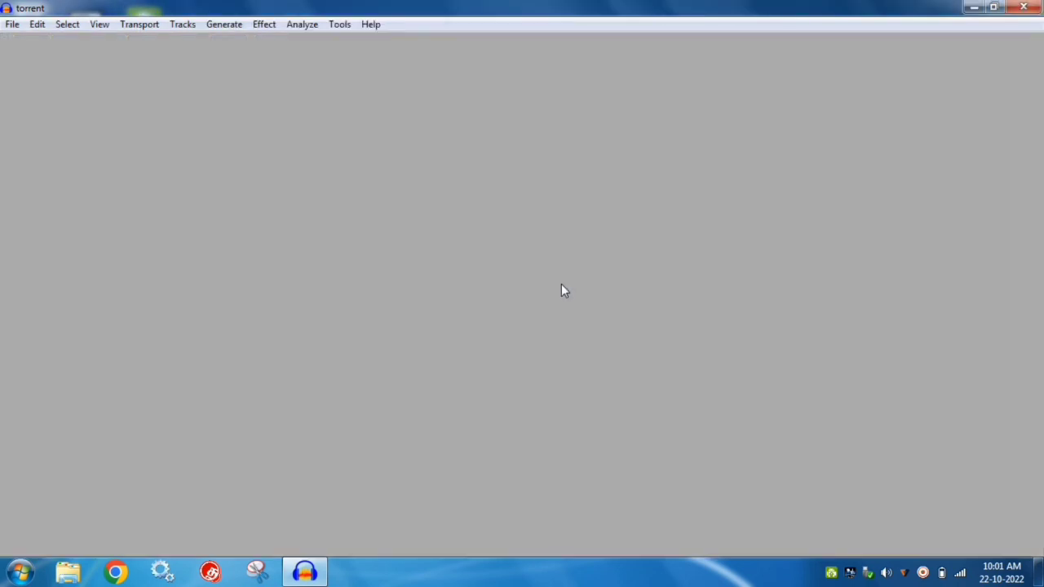